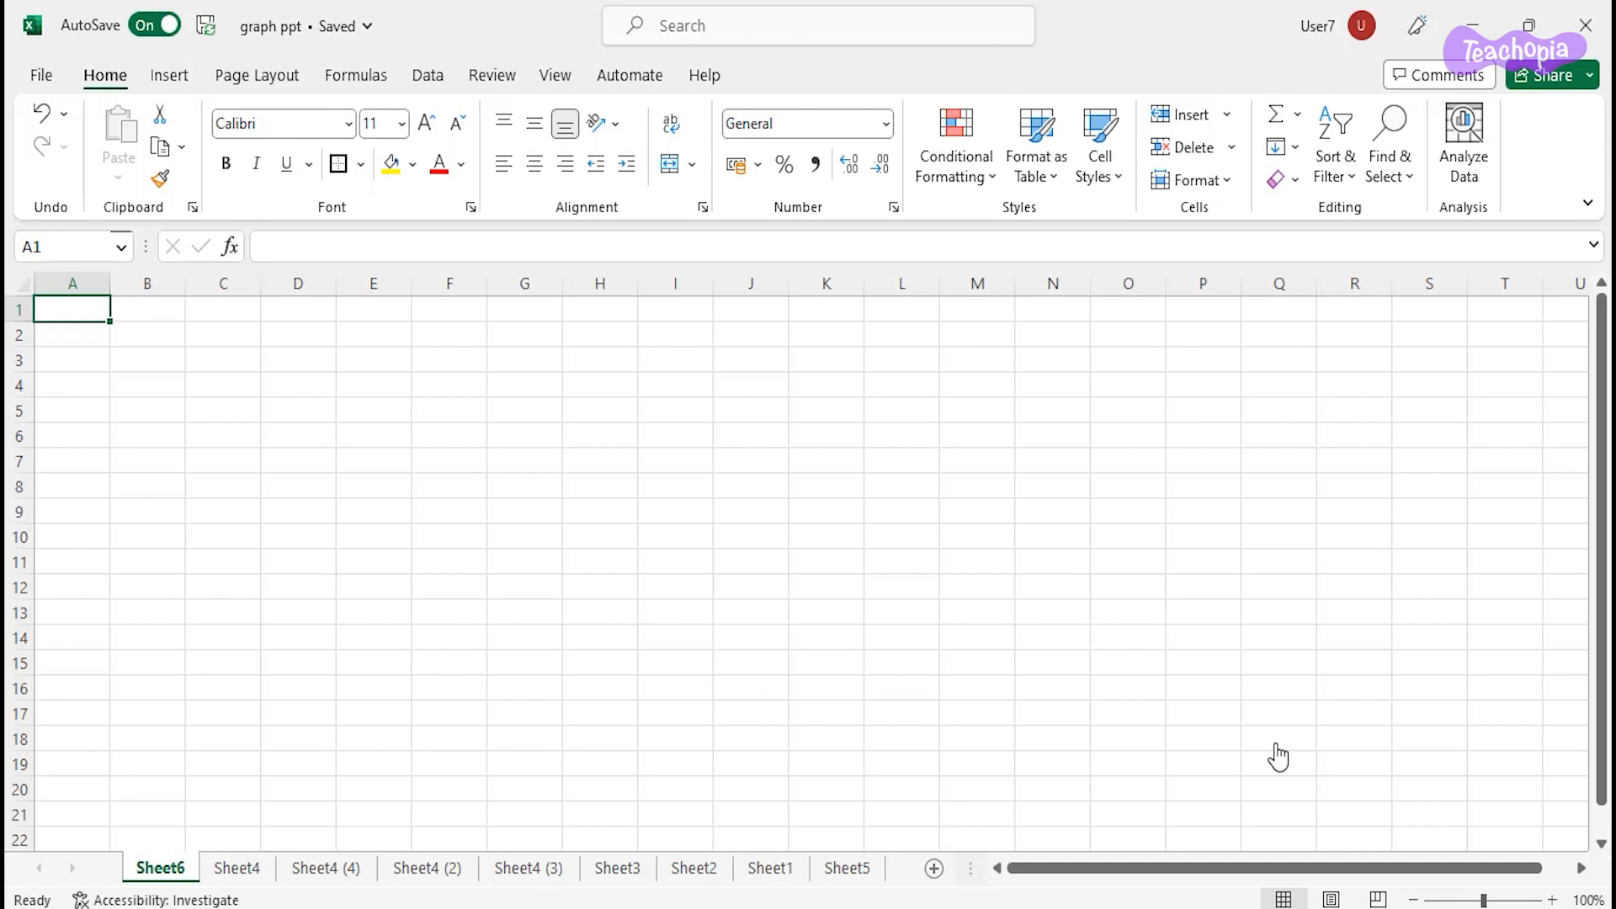
- Insert a 2-D pie chart from B3:C8 on Sheet4 and enlarge it beside the park survey table
click(236, 869)
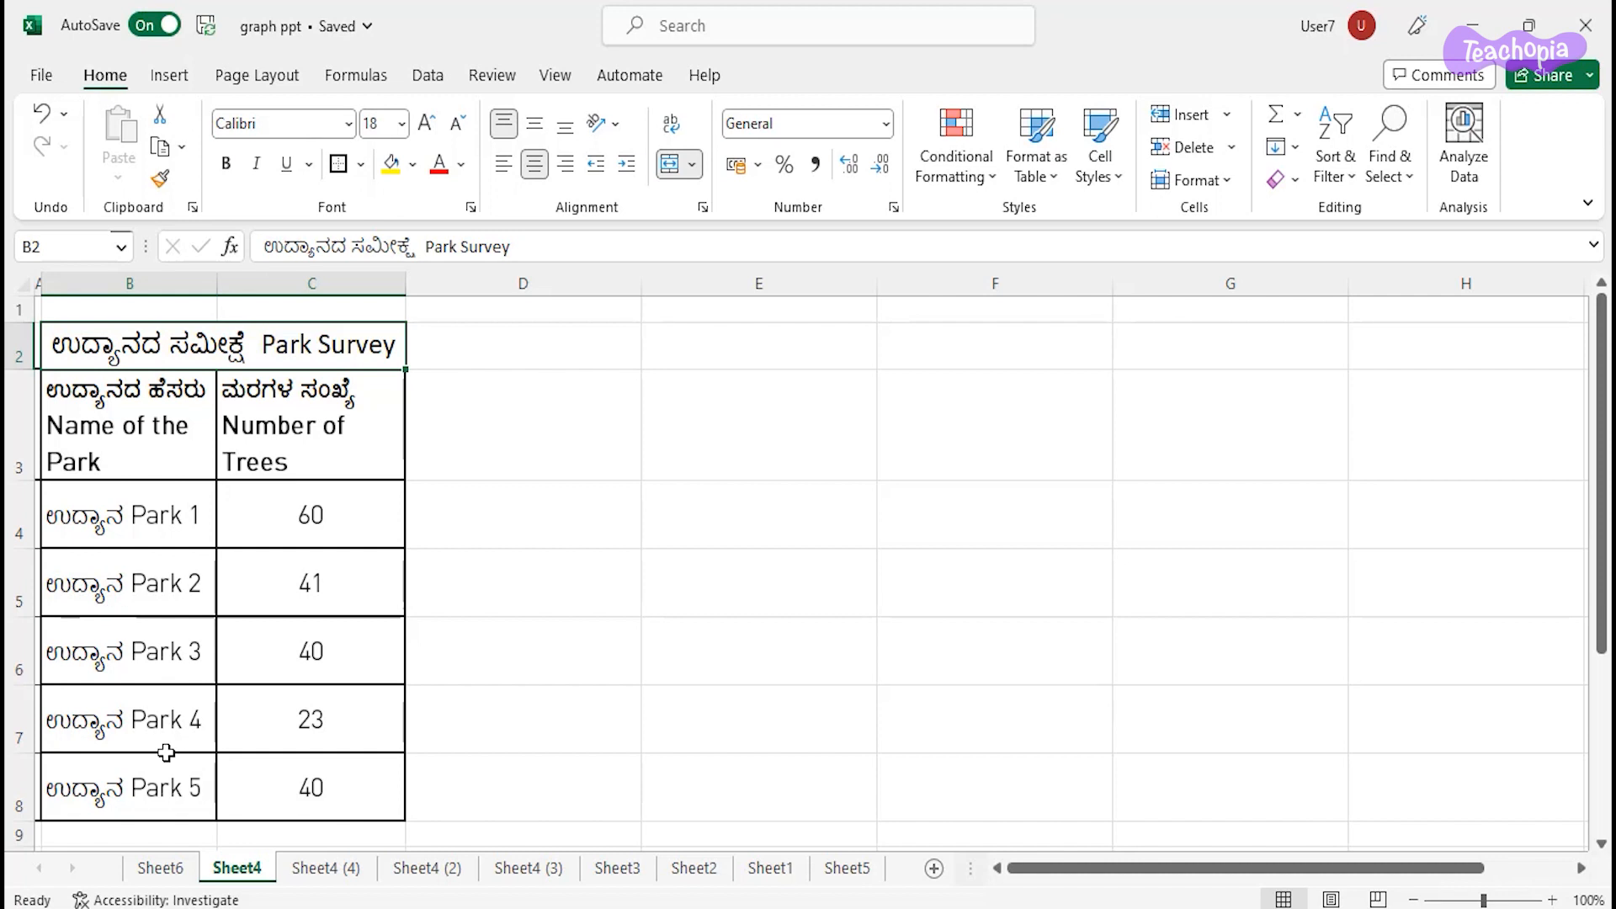
drag(117, 423, 278, 788)
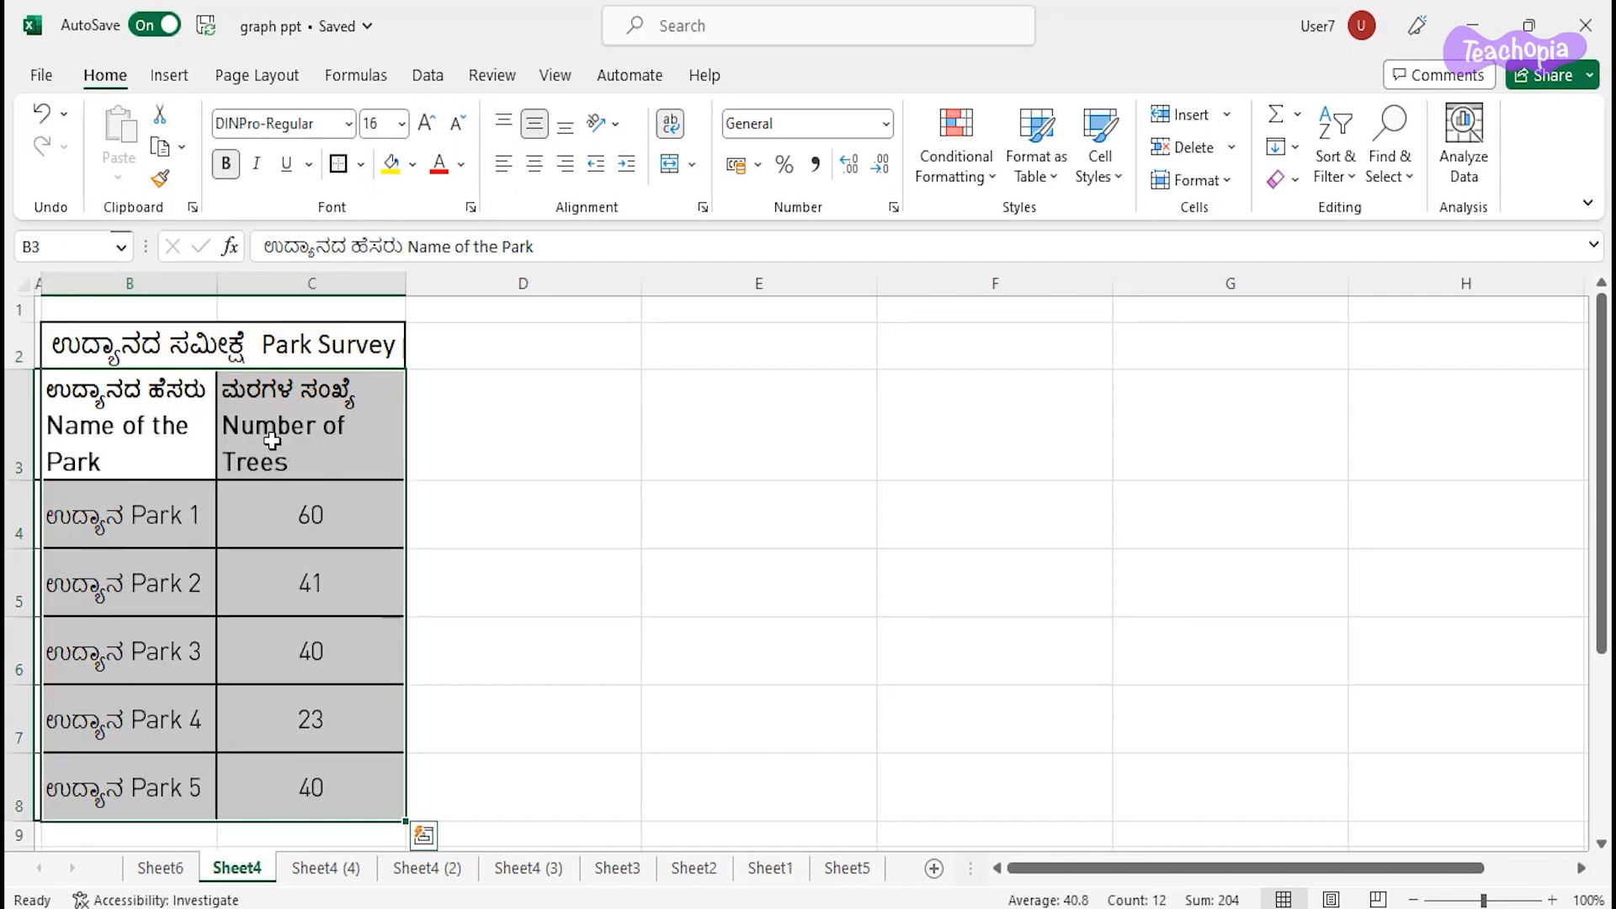
click(171, 77)
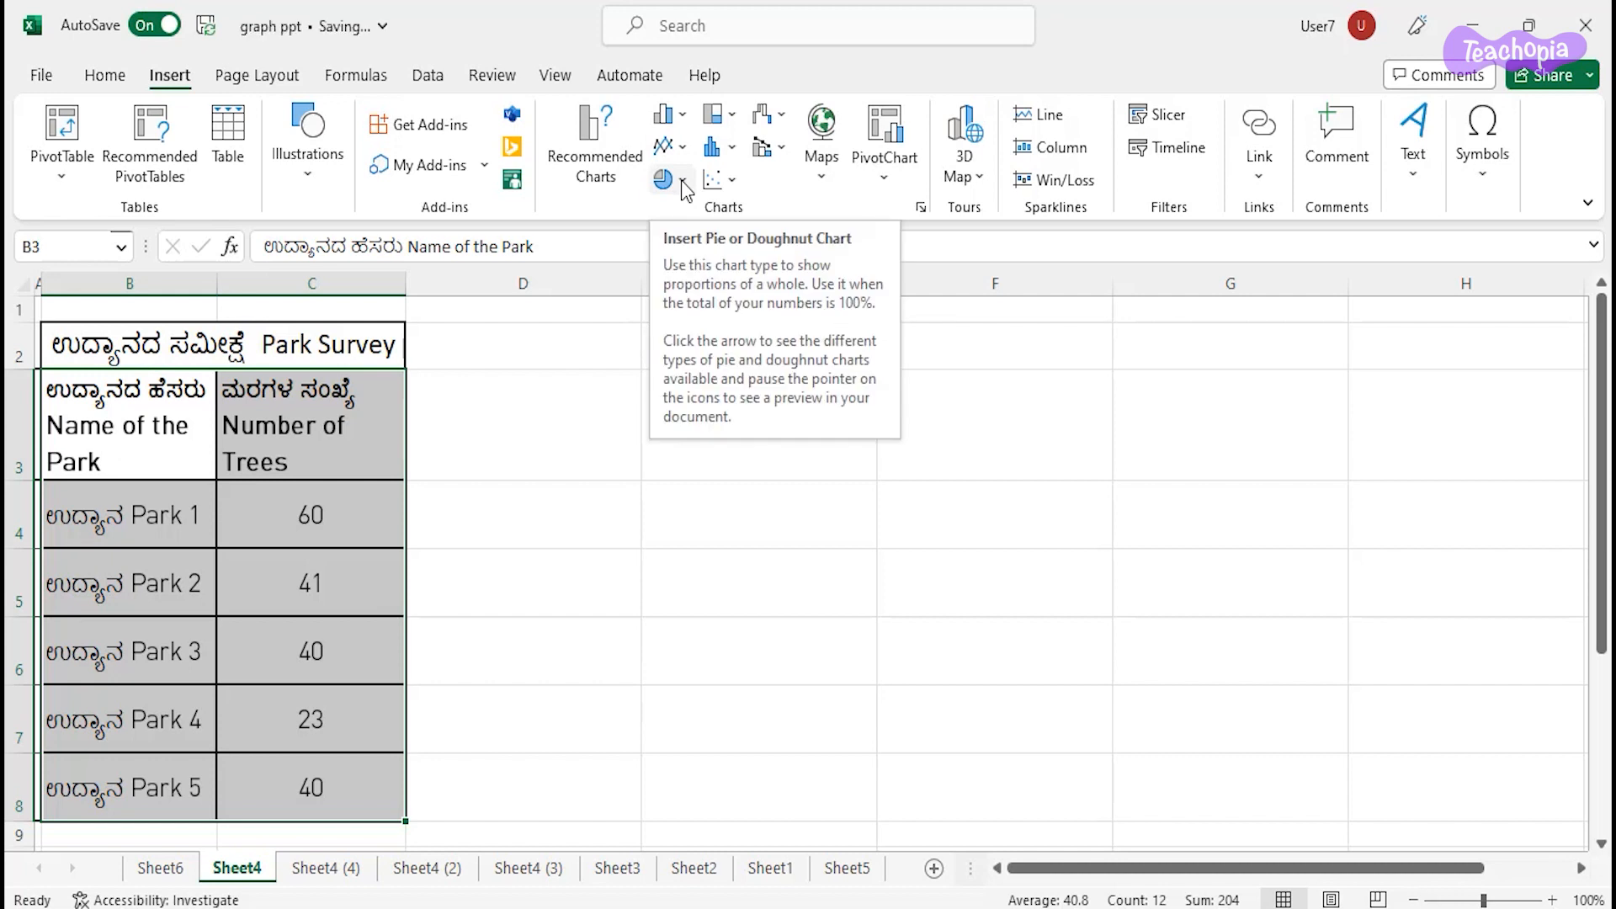
click(684, 183)
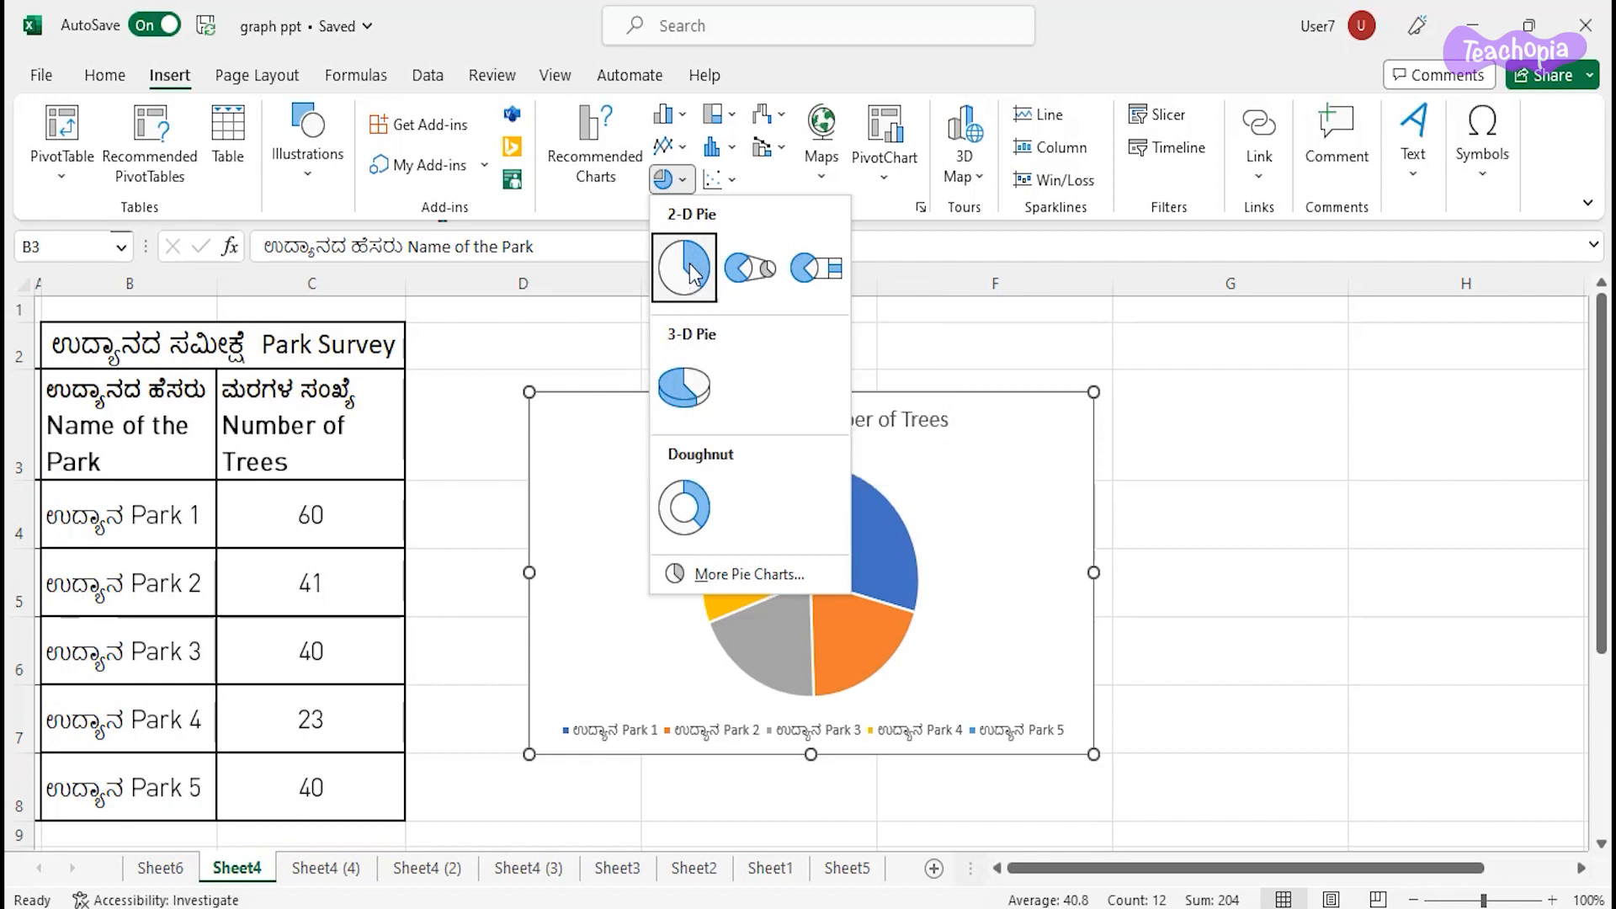
click(686, 267)
drag(960, 762, 915, 720)
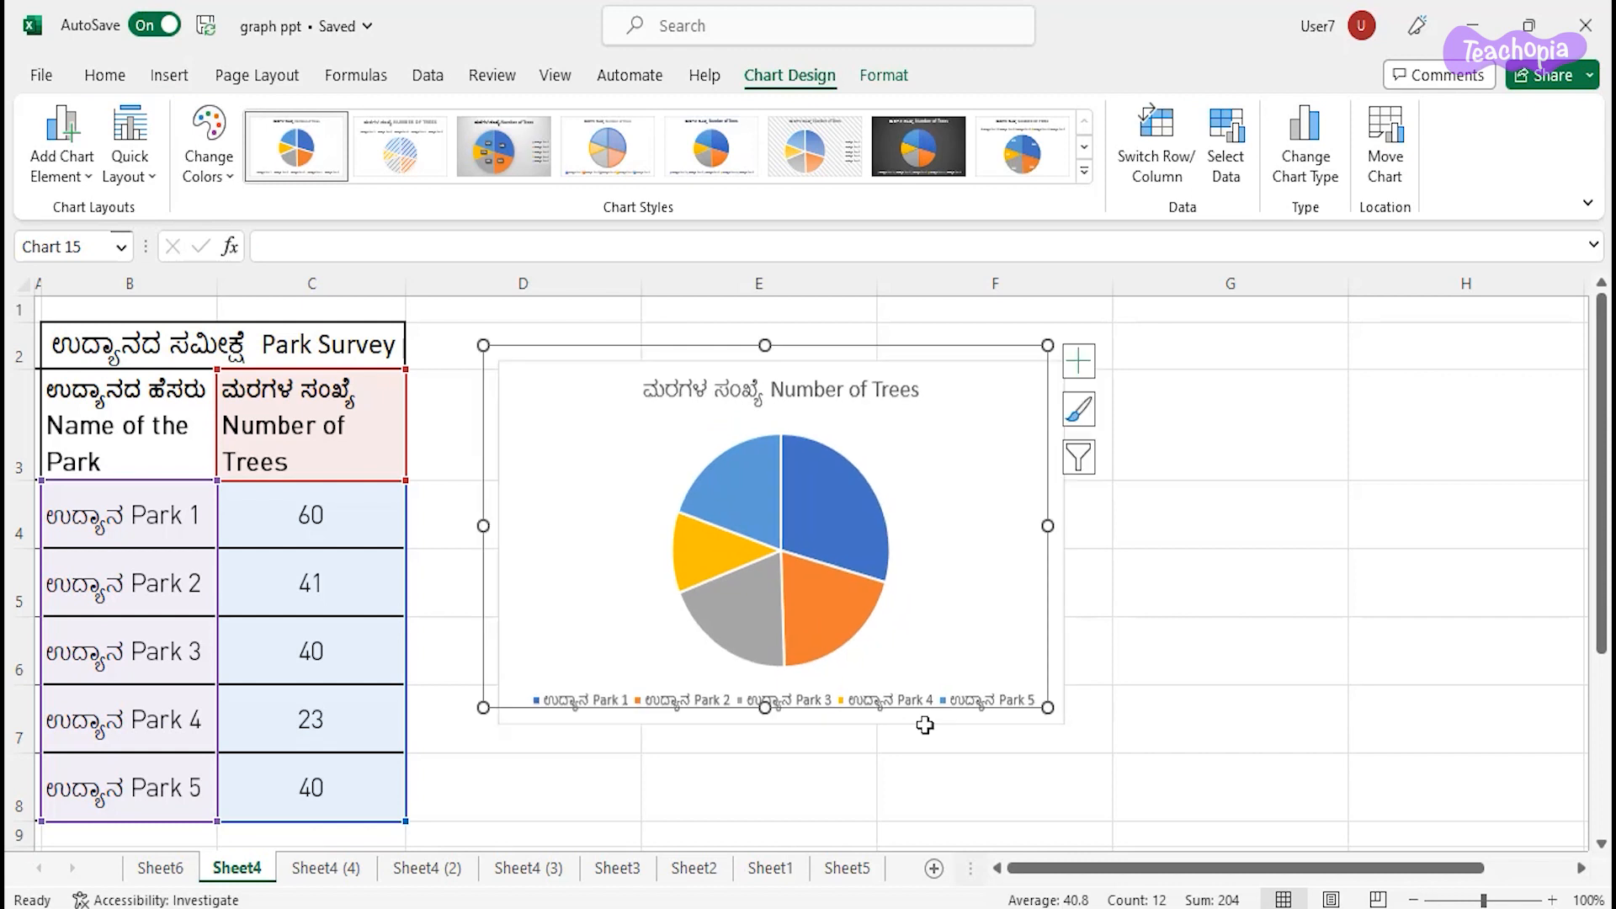
drag(1047, 707, 1429, 830)
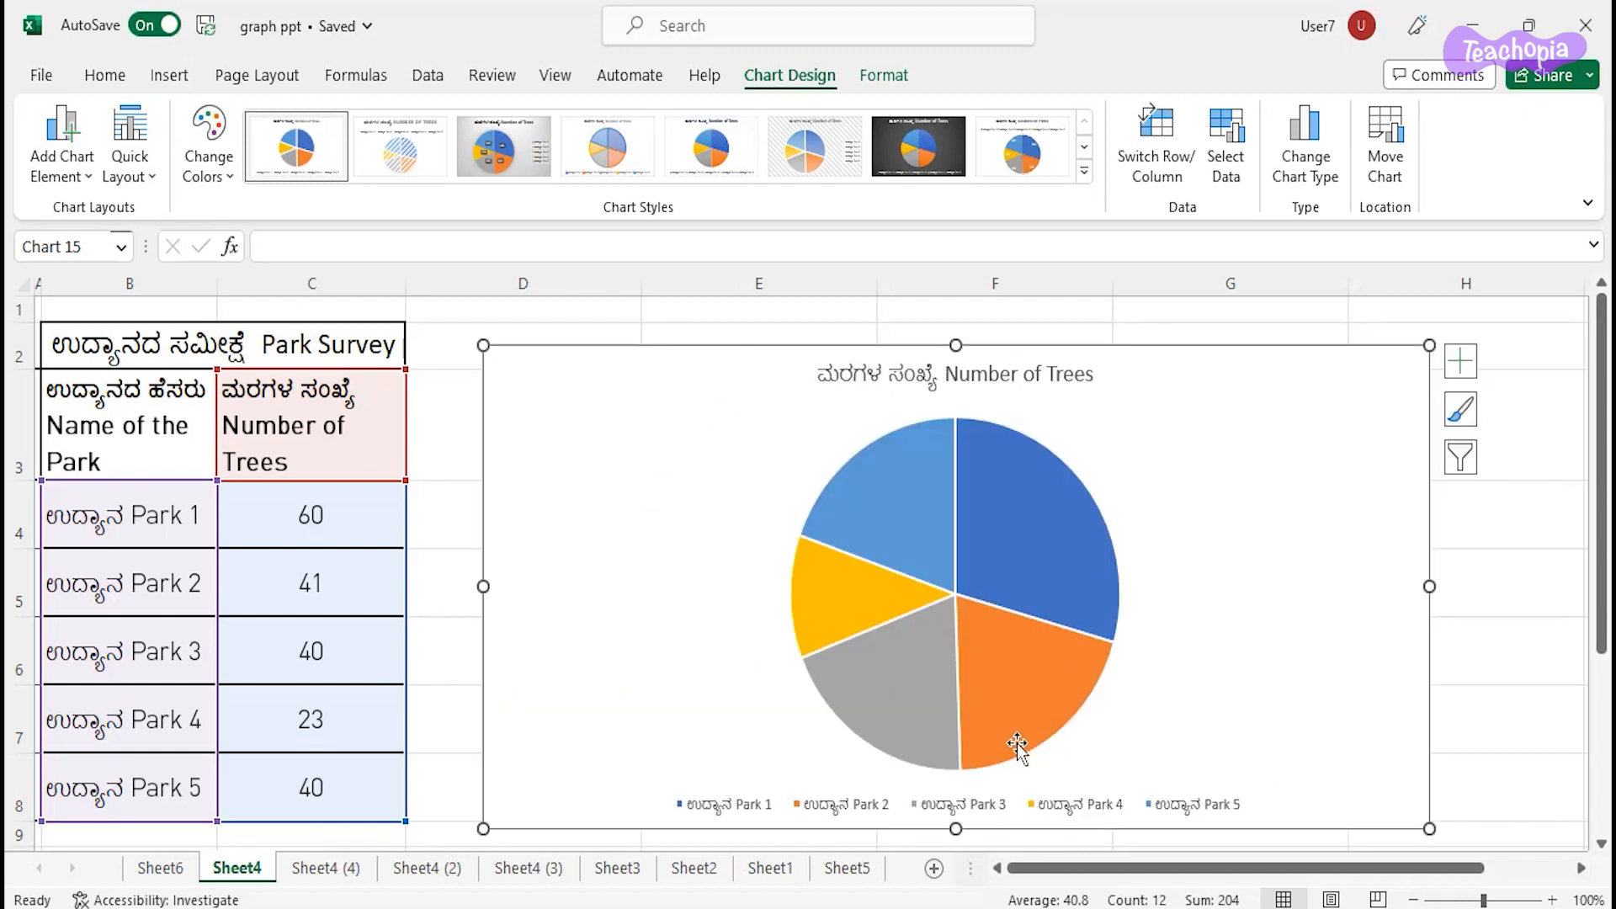
- Increase the font size of the pie chart's legend to 12
click(962, 810)
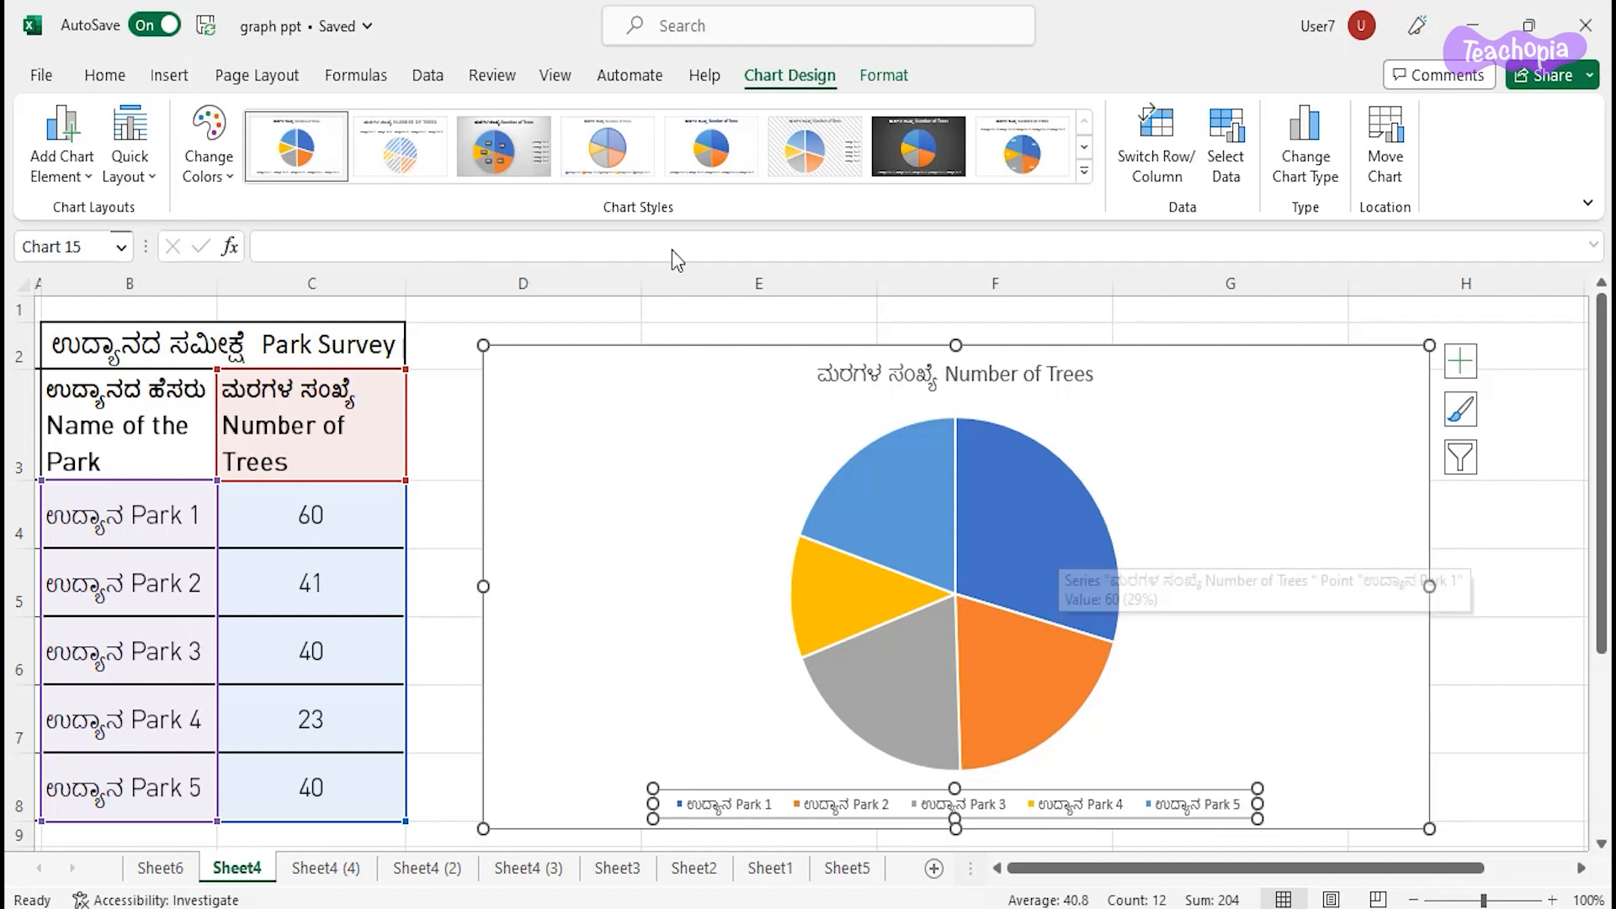
click(105, 75)
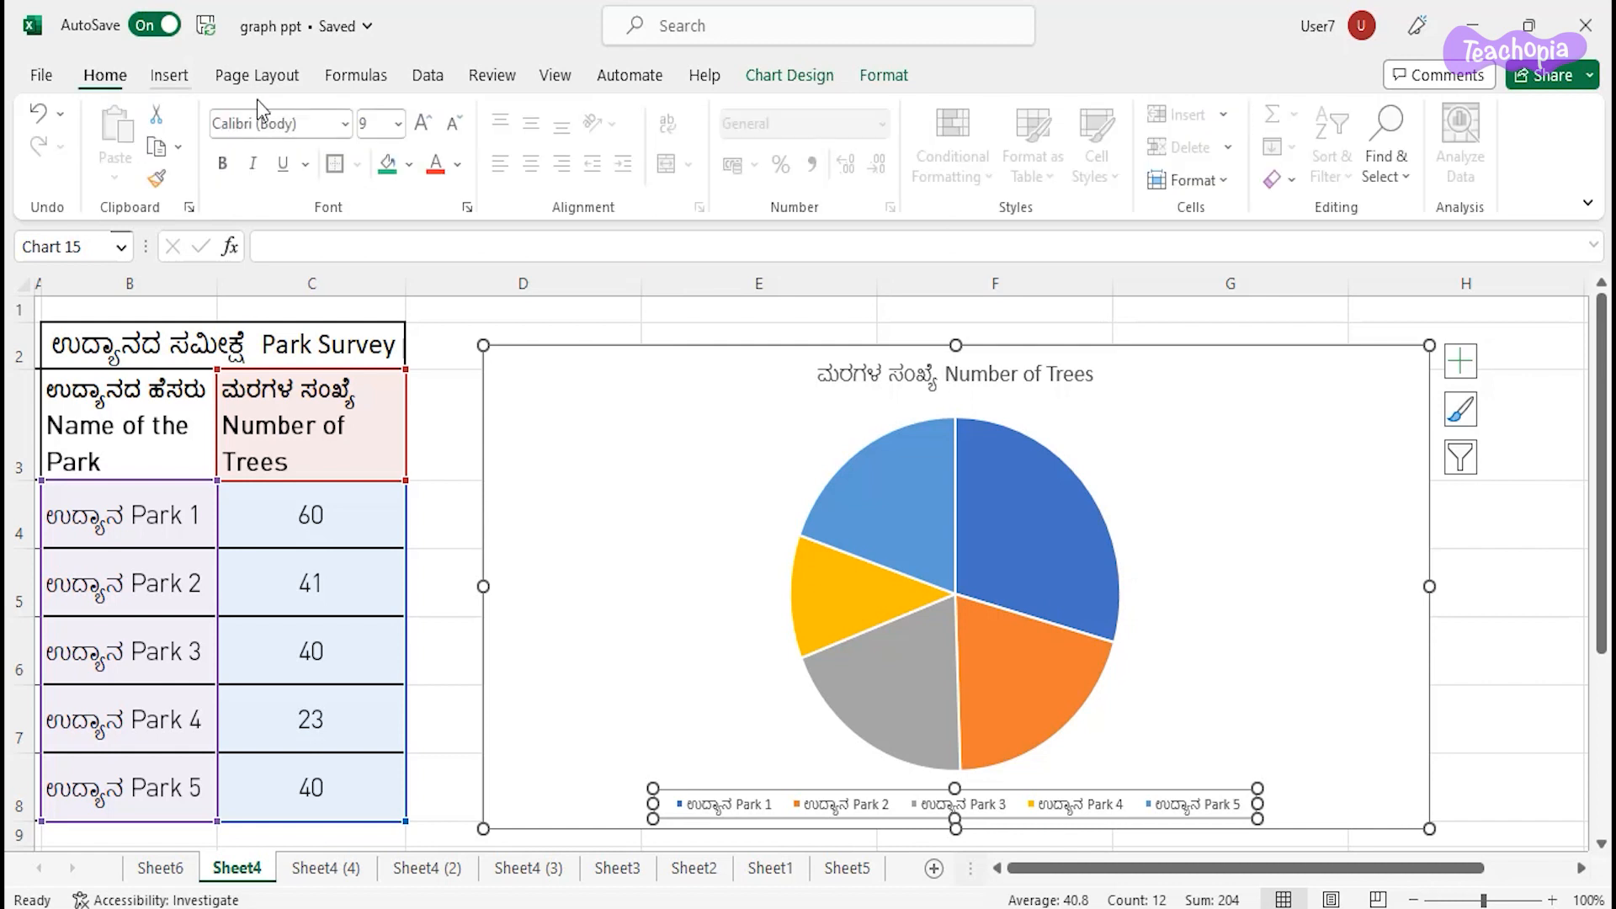
click(428, 125)
click(428, 125)
click(428, 125)
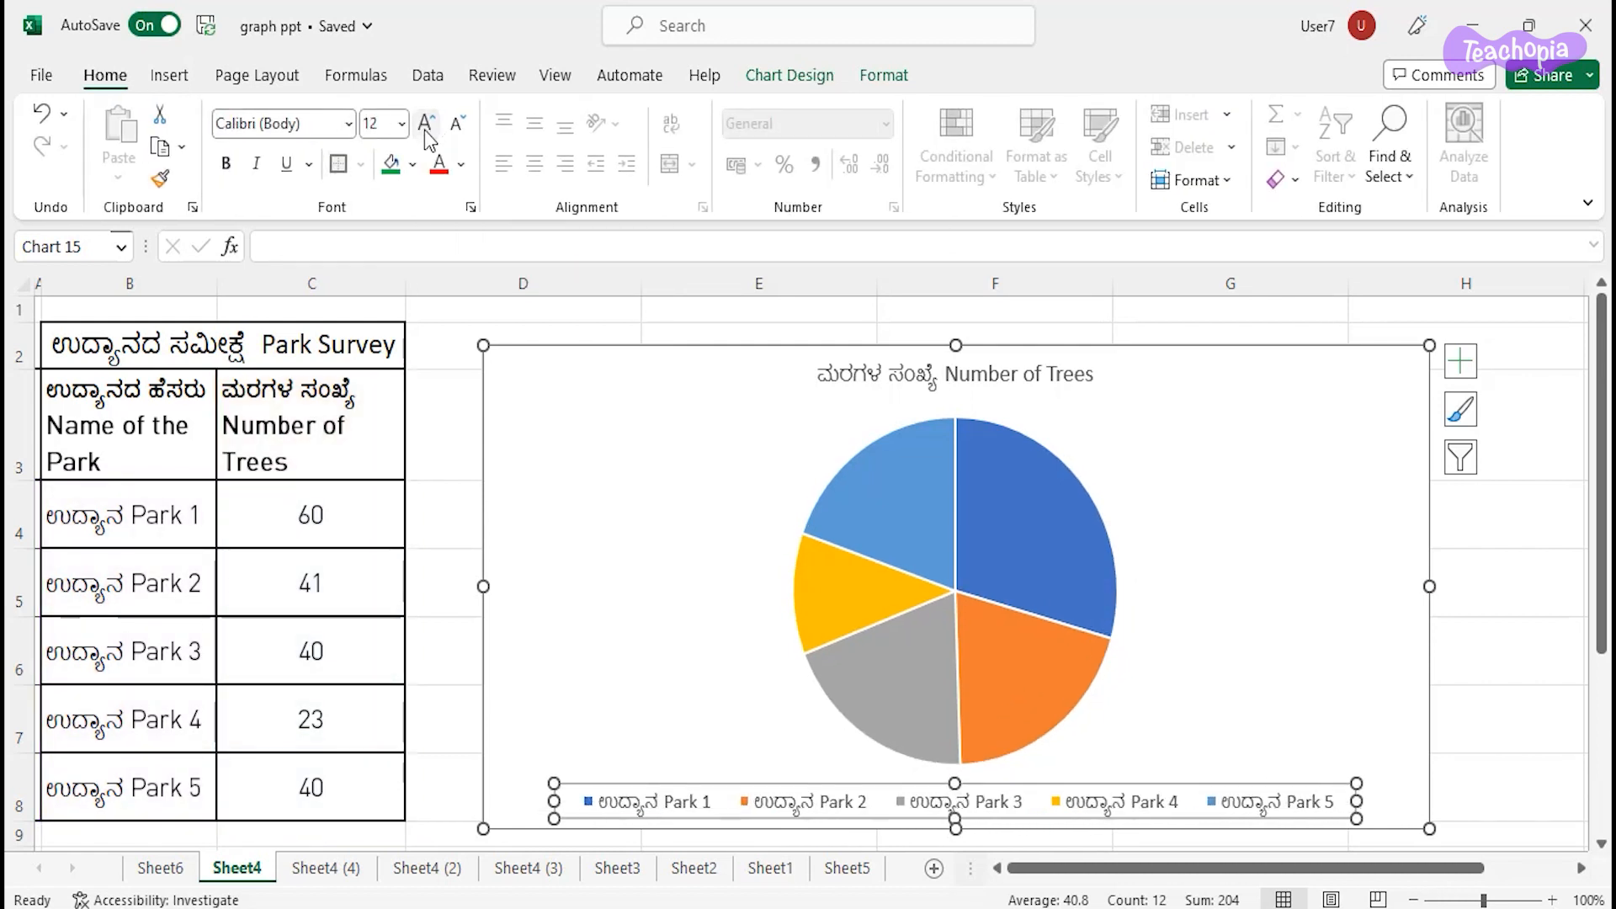
click(1165, 575)
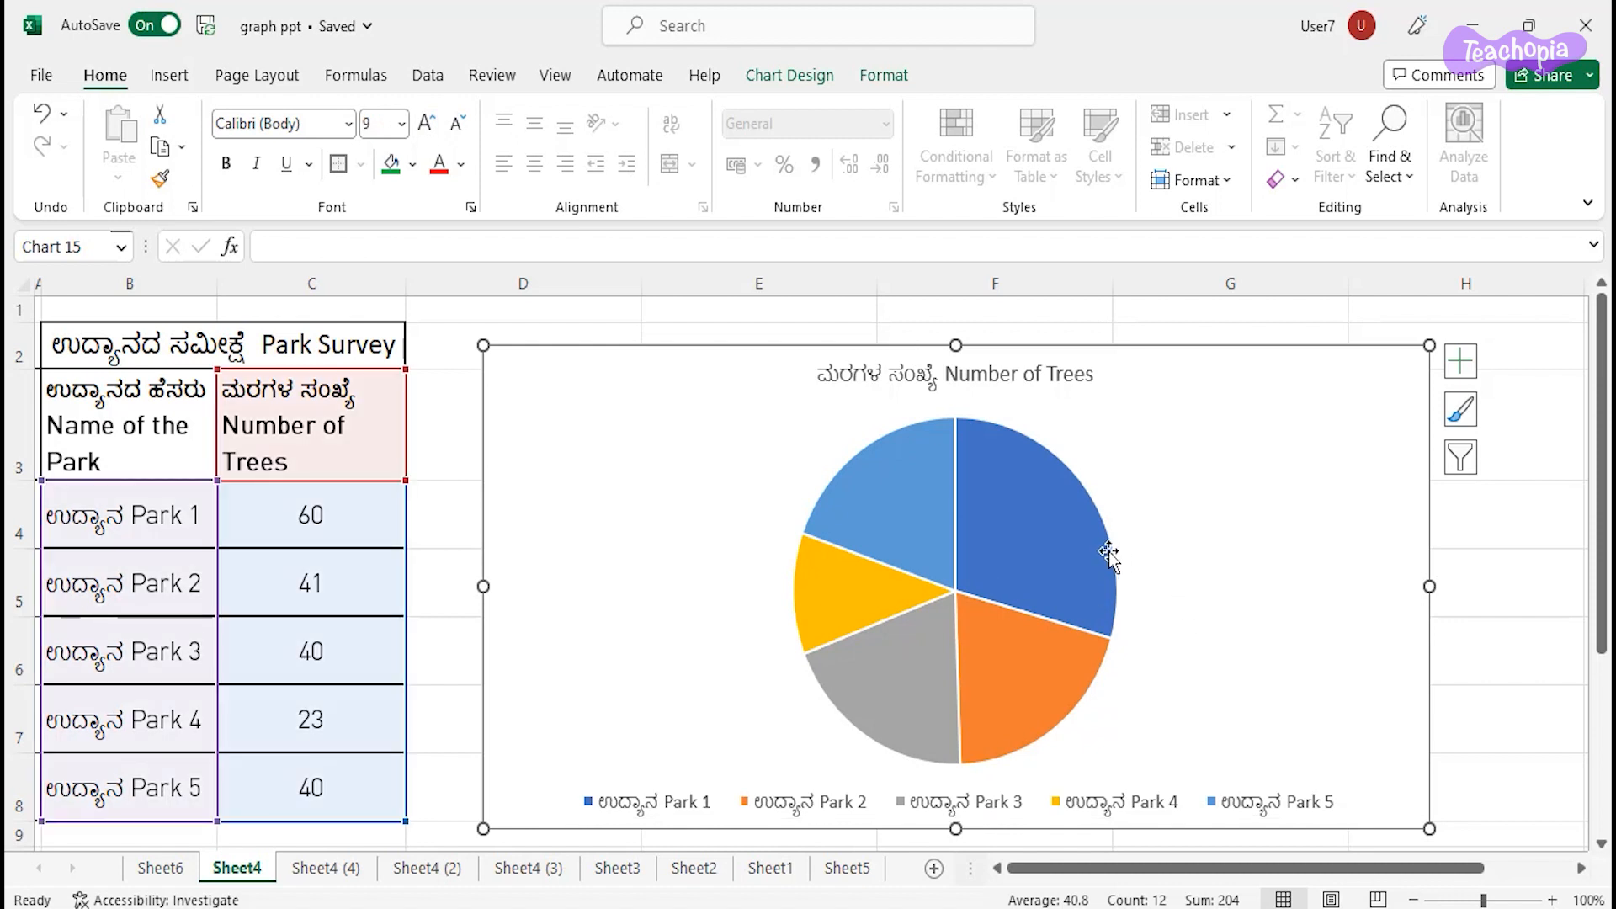
- Link the pie chart's title to the Park Survey heading in cell B2 with the formula =Sheet4!$B$2
click(1056, 375)
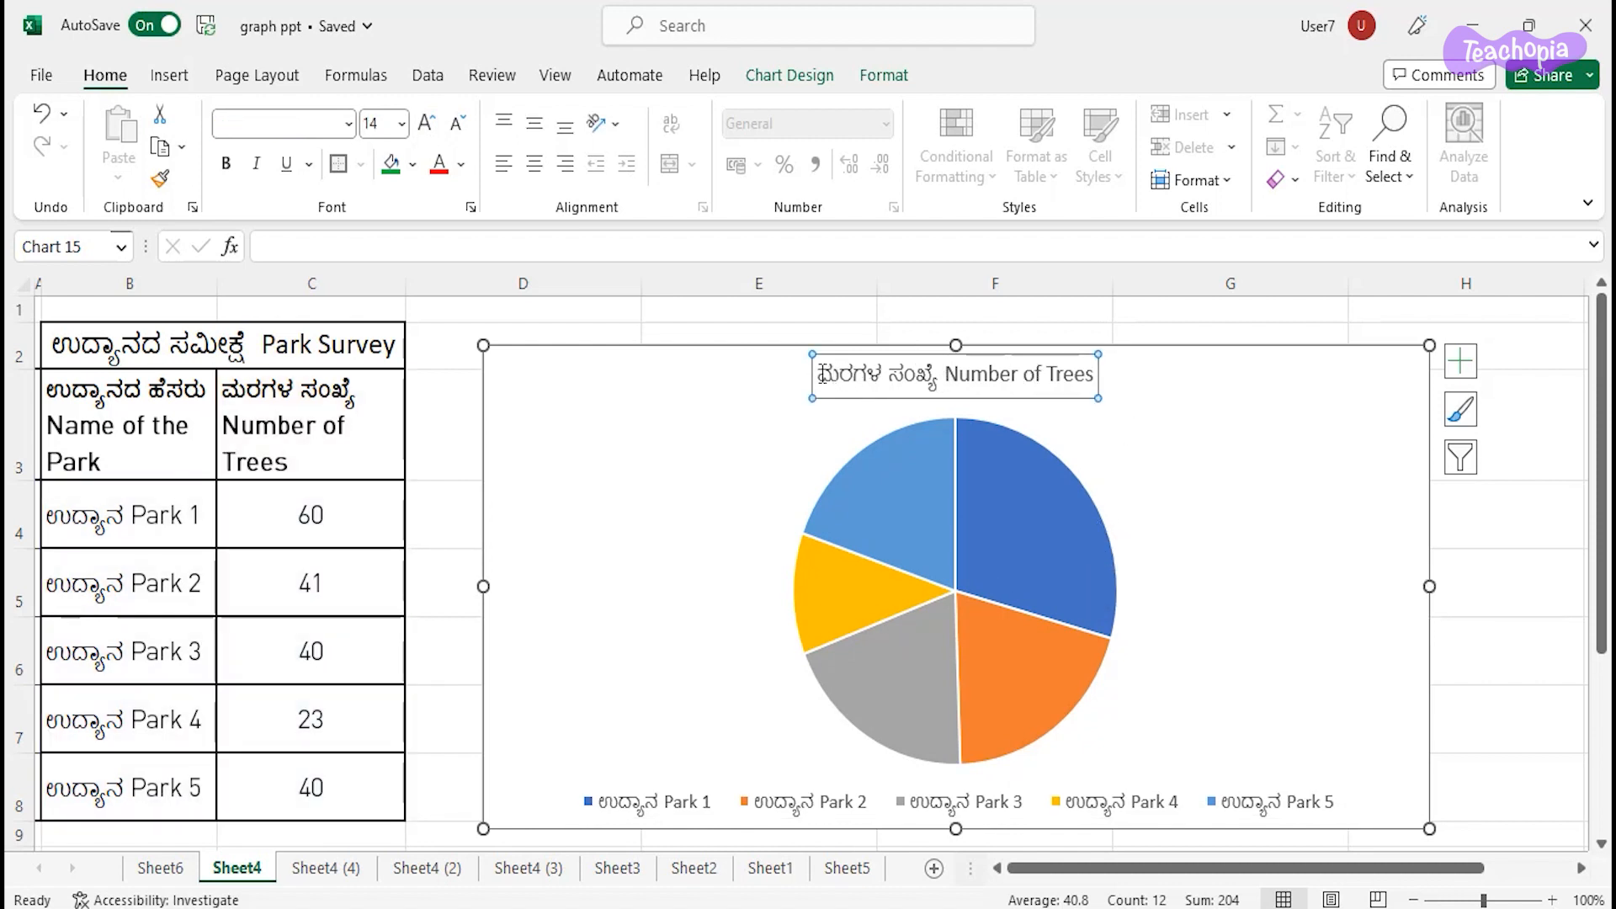
click(373, 249)
text(=)
click(325, 341)
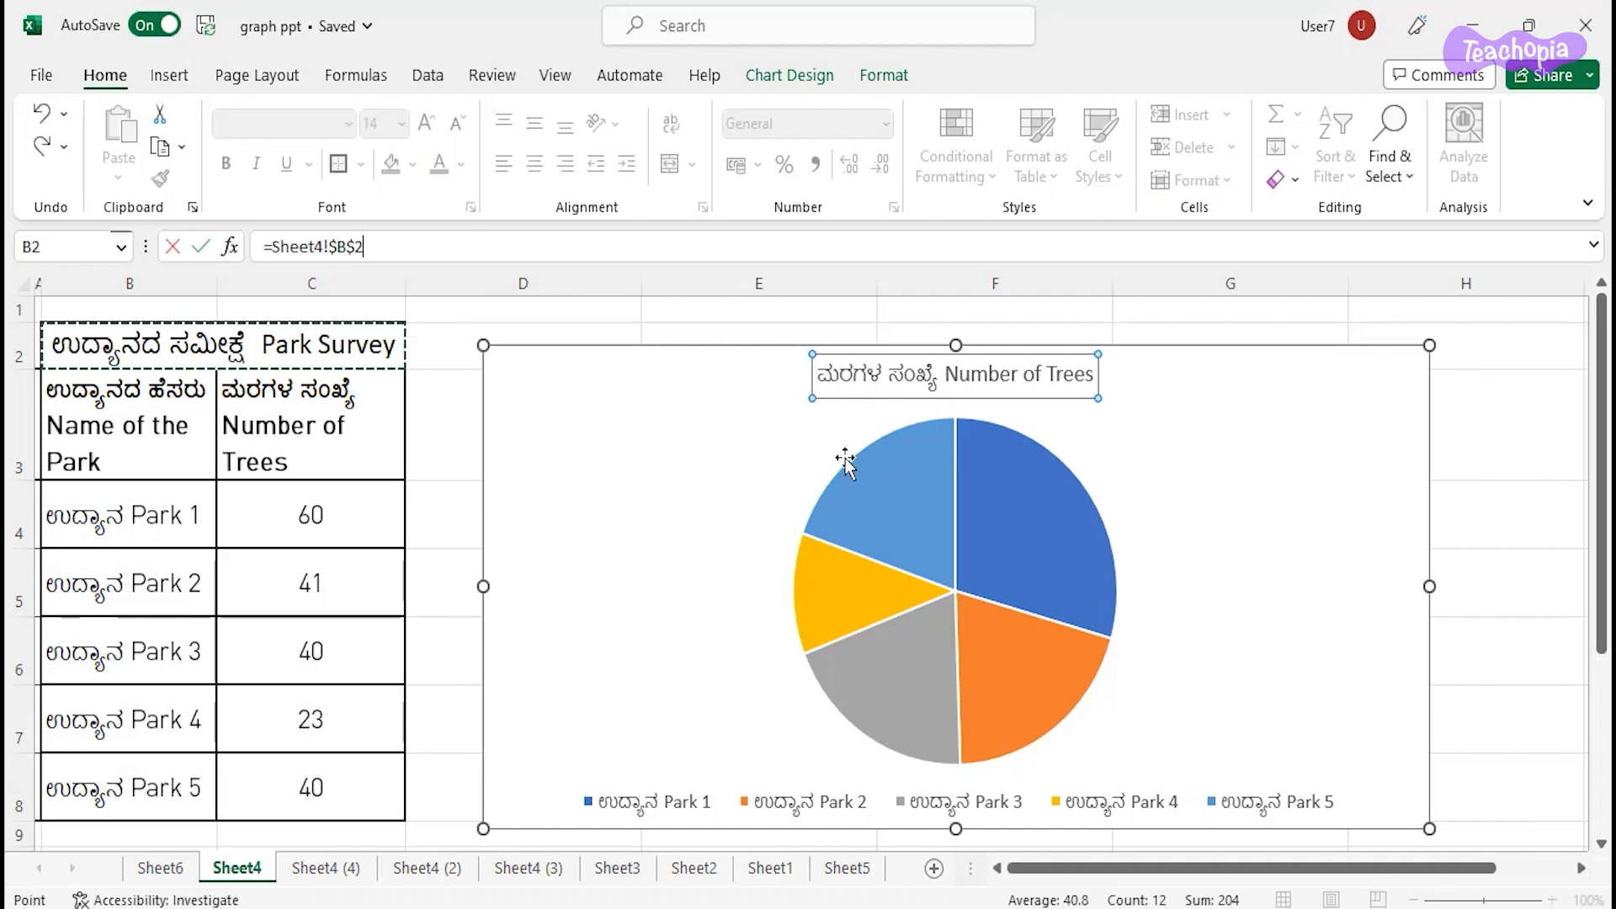
key(Return)
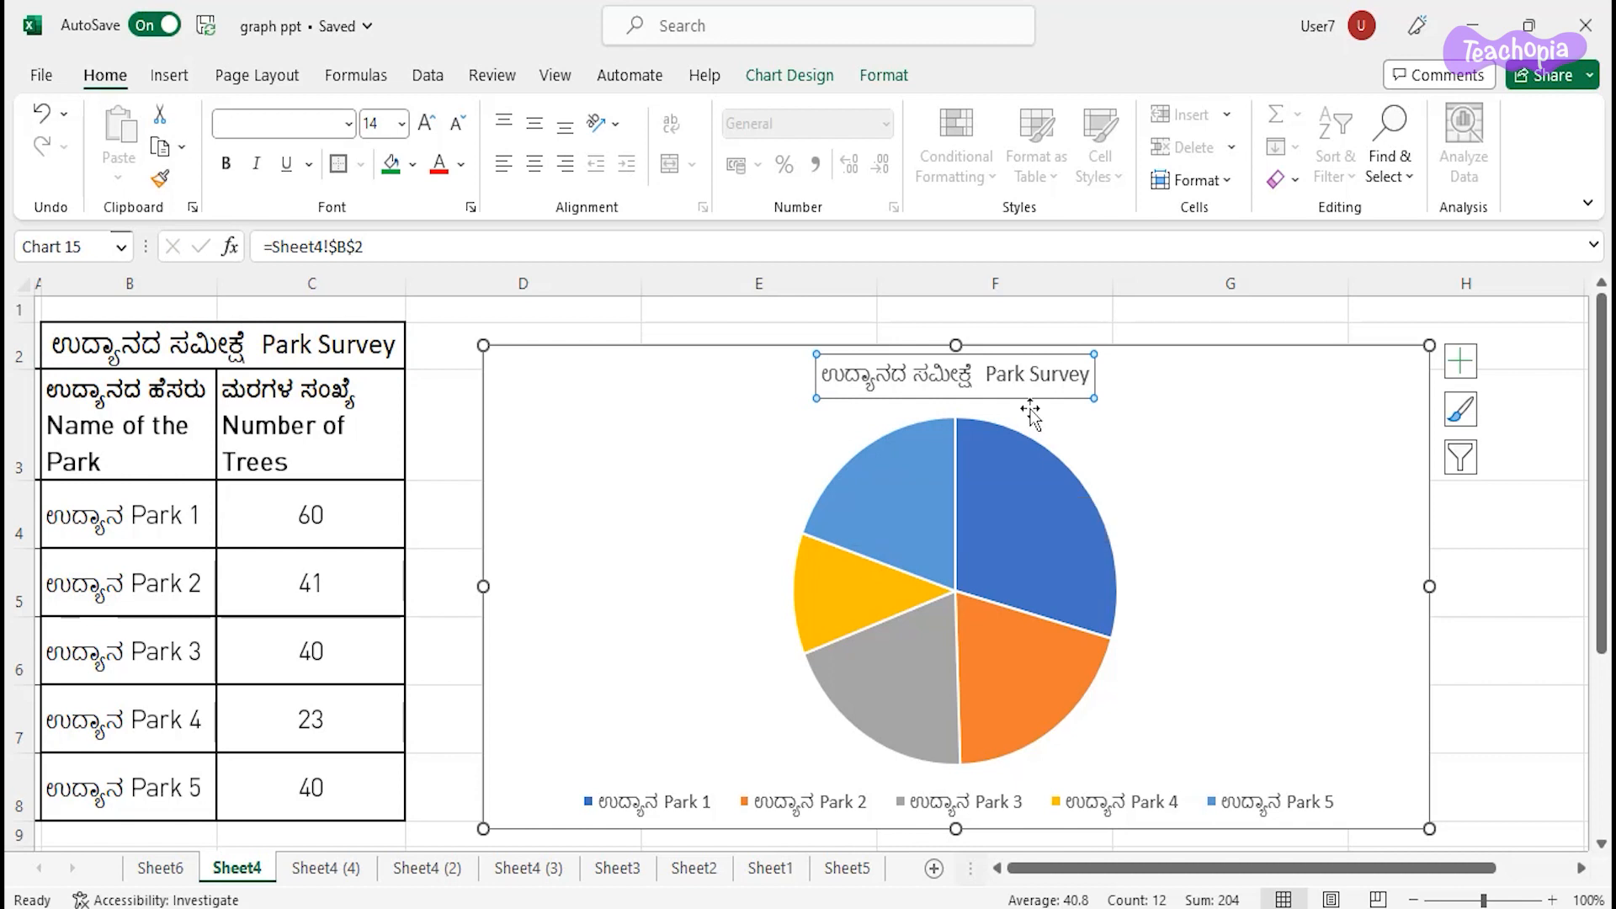
- Add Data Callout labels to the slices of the pie chart
click(1022, 648)
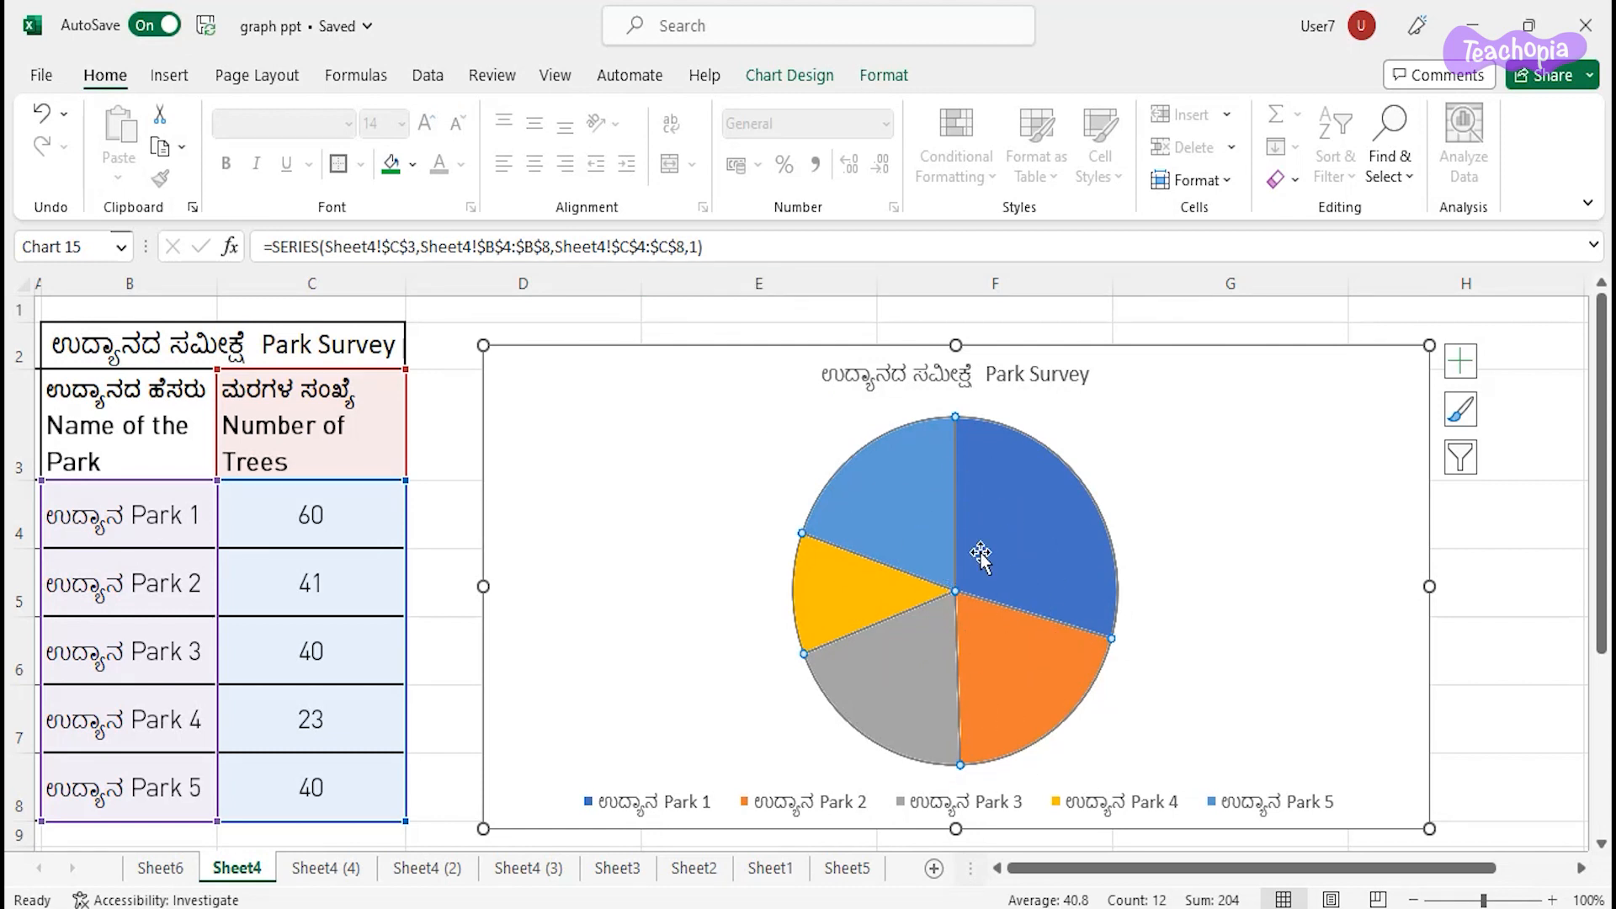
click(1155, 550)
click(1063, 553)
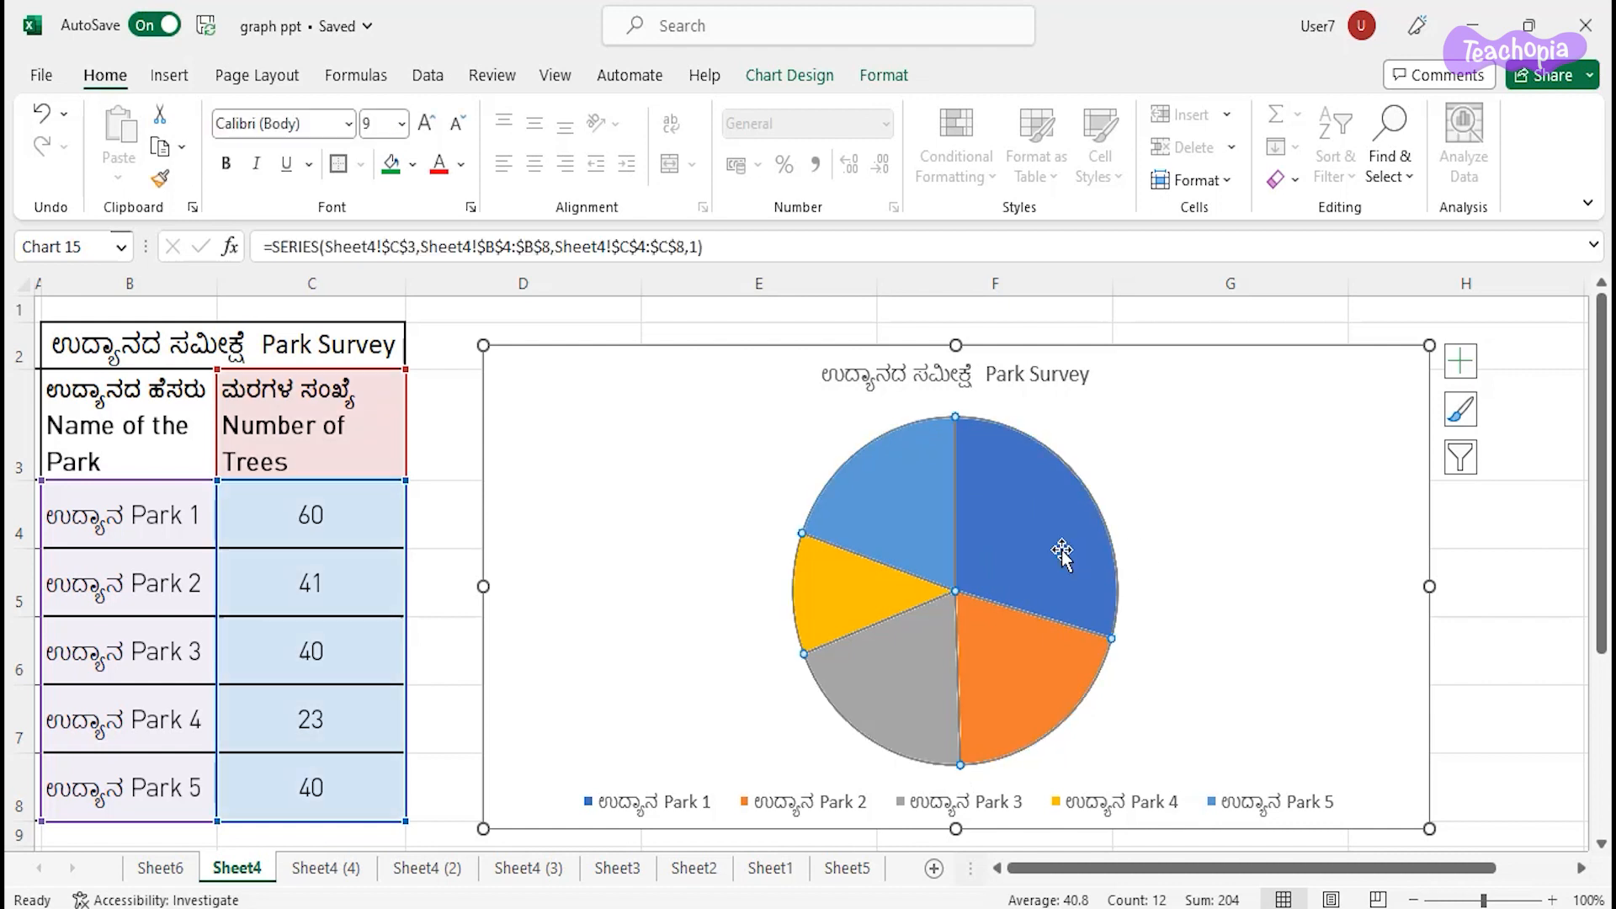
click(793, 79)
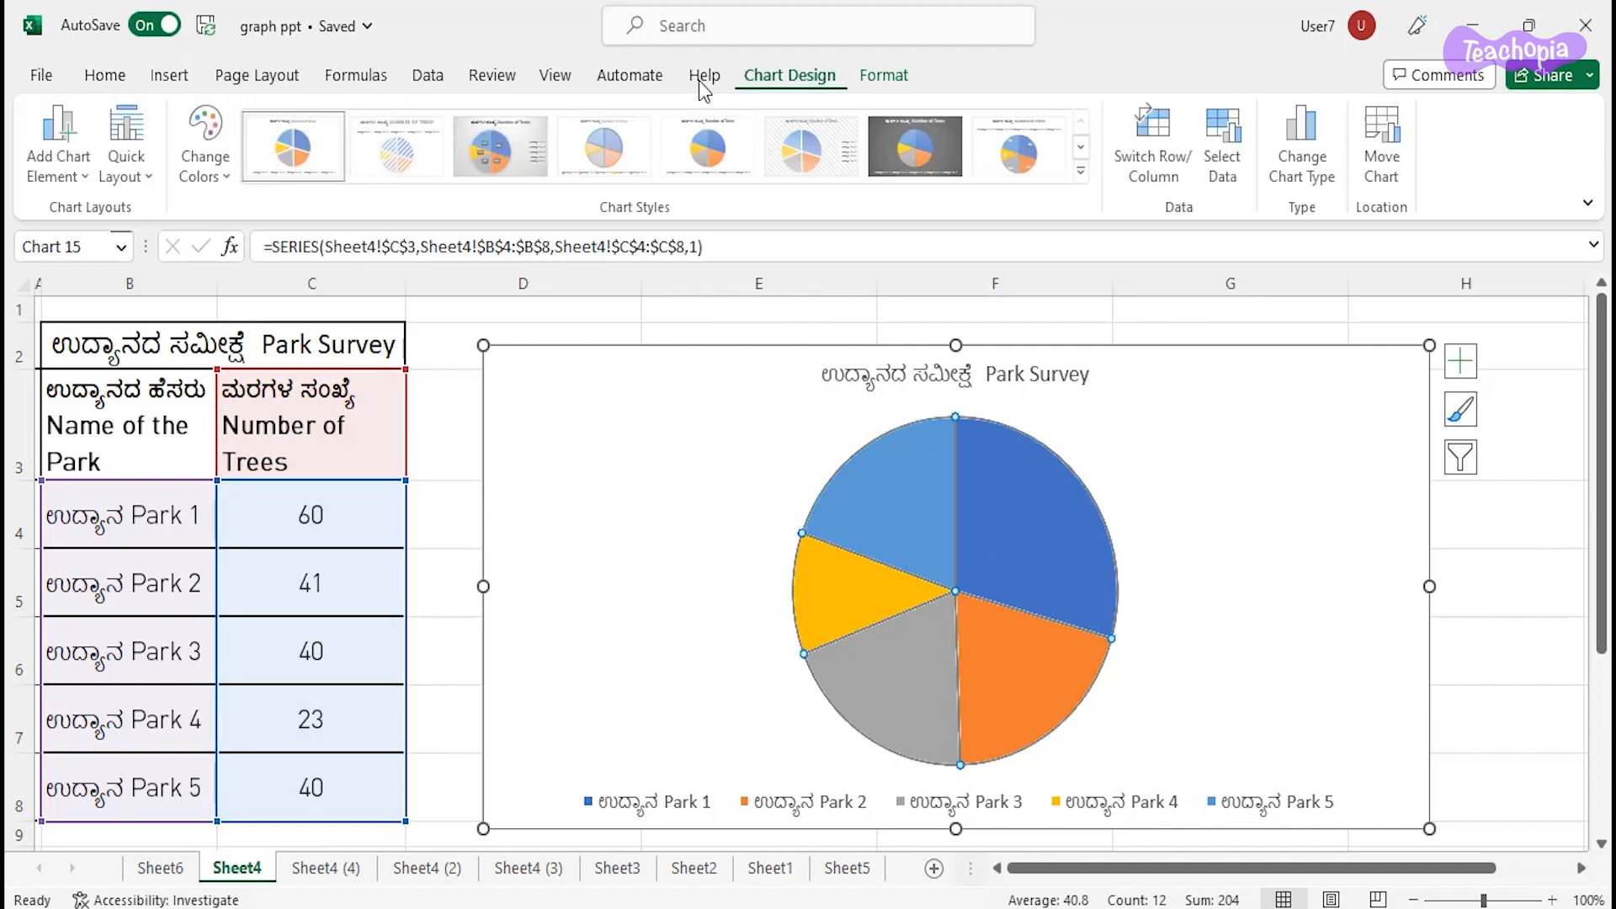
click(70, 180)
mouse_move(69, 221)
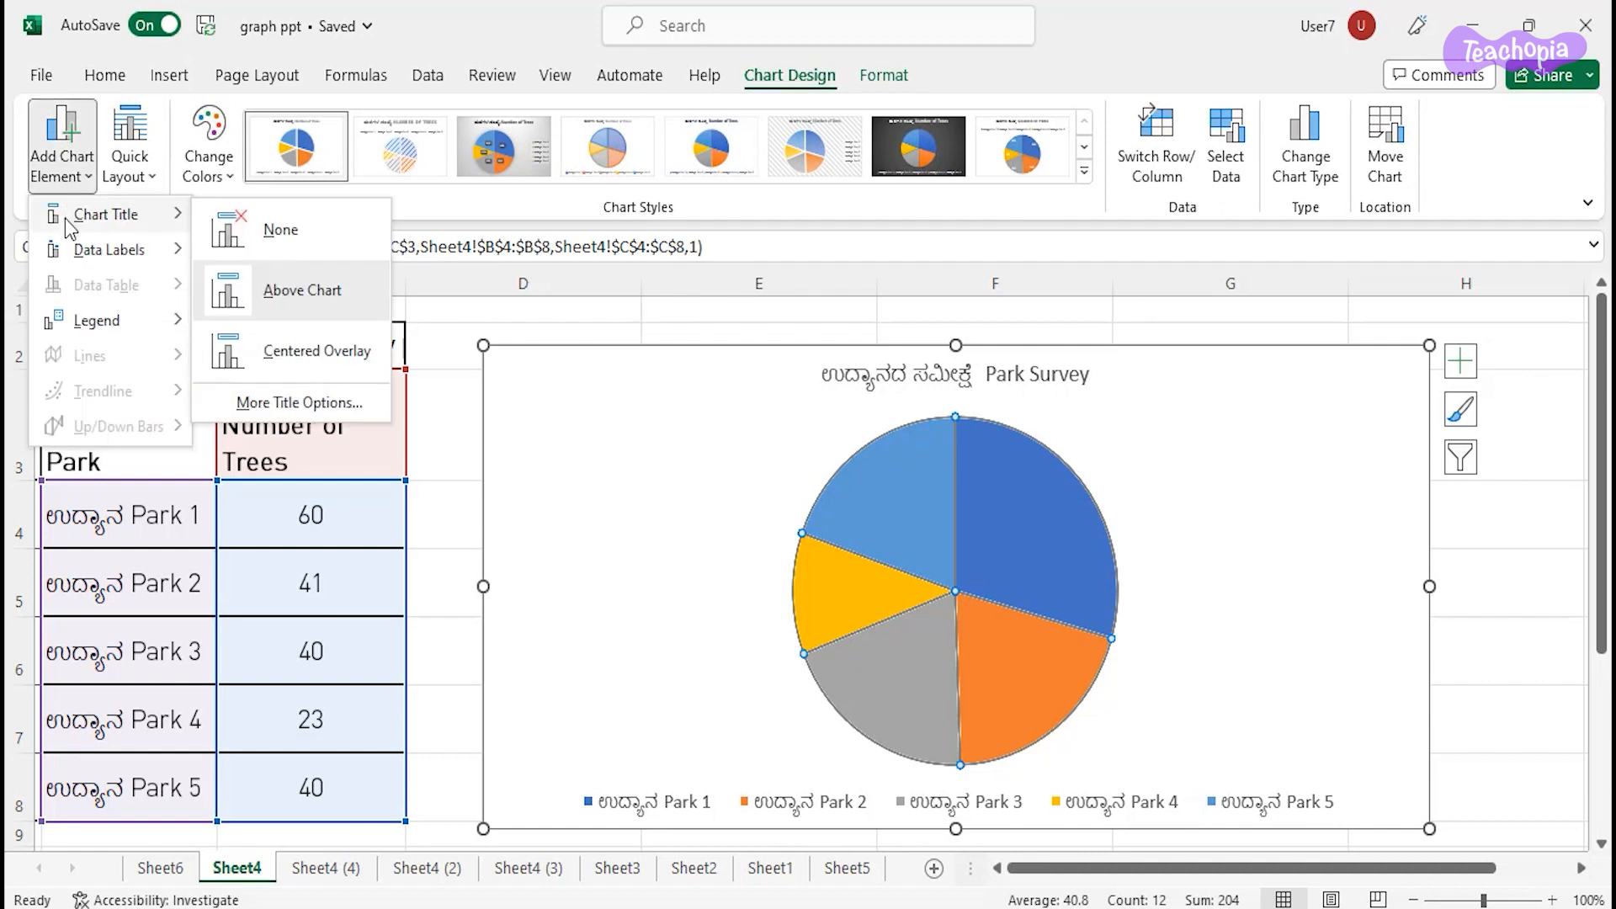
mouse_move(80, 249)
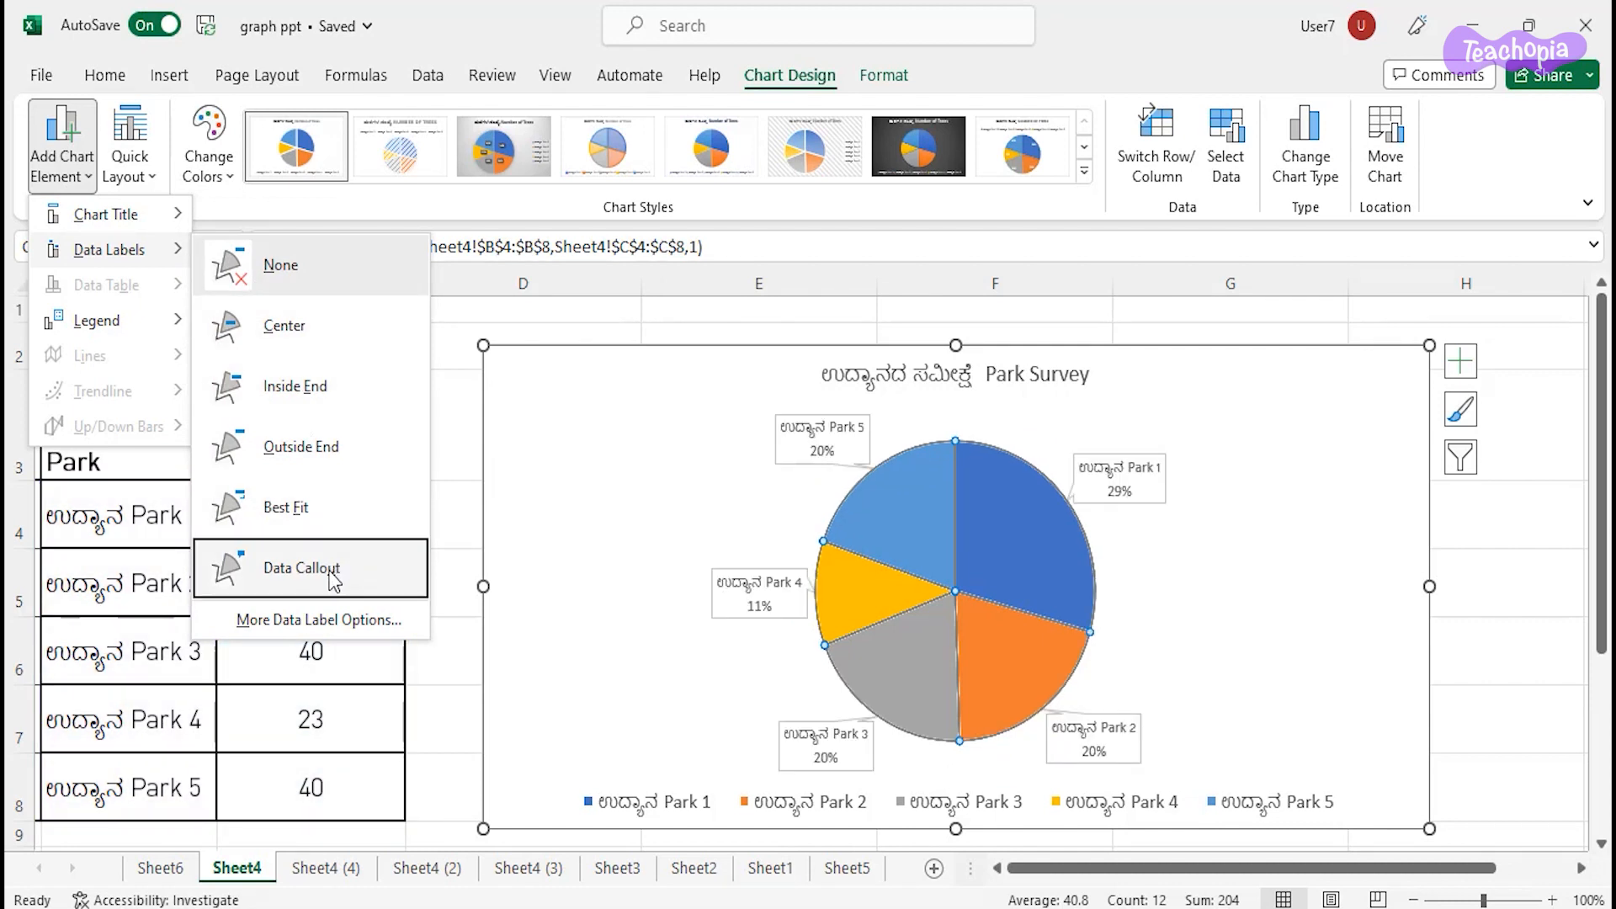
click(331, 576)
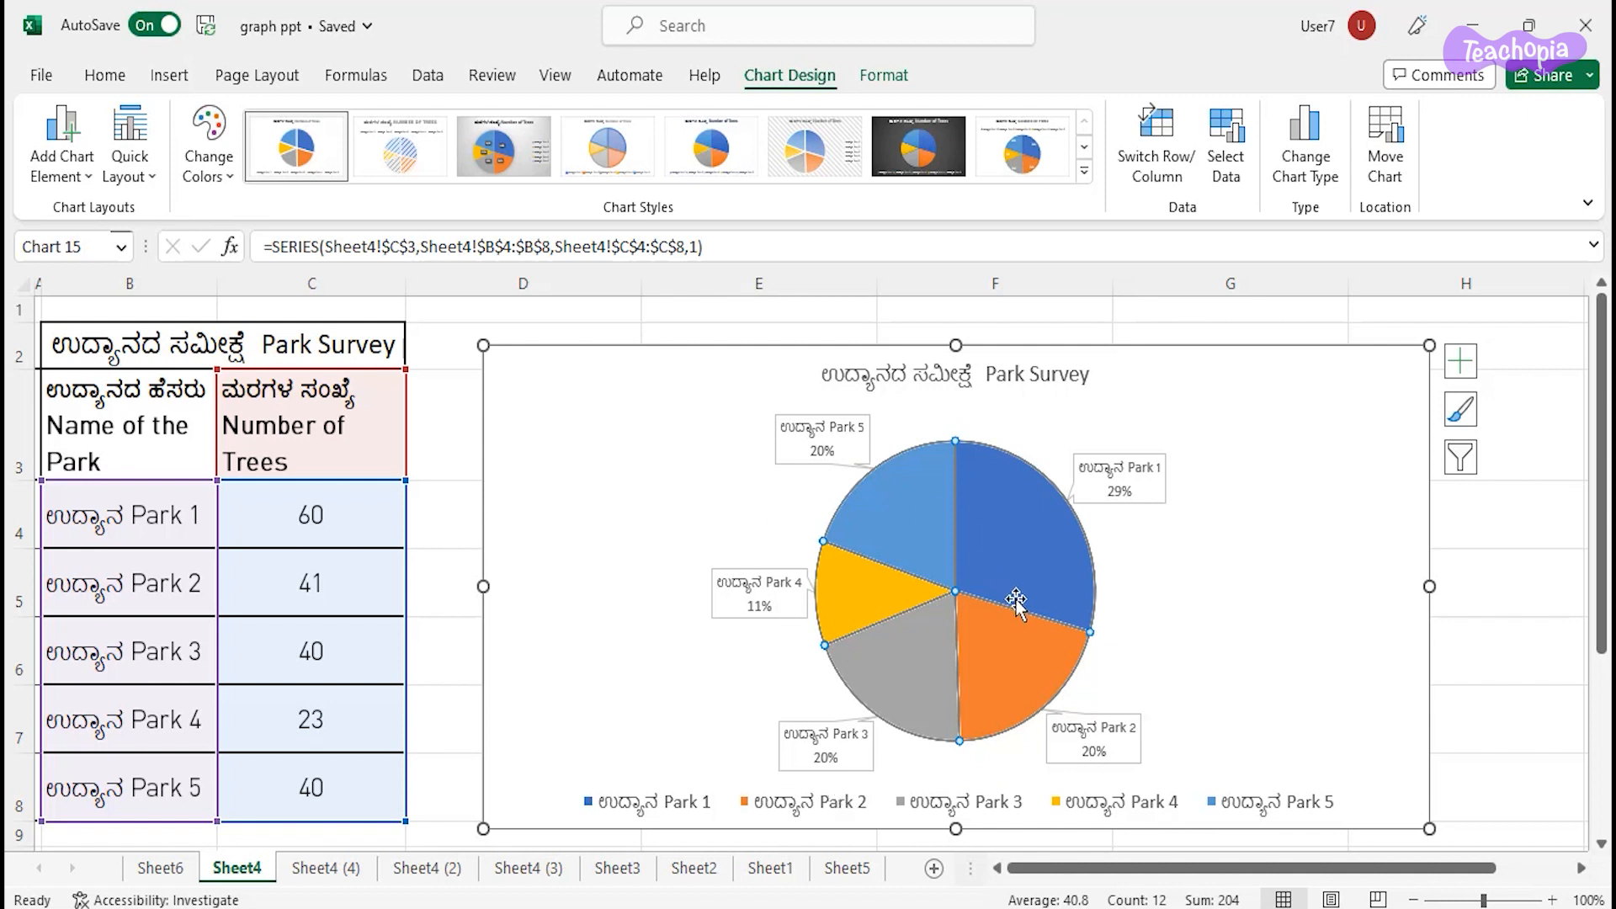
- Set the number of trees for Park 1 in cell C4 to 100
mouse_move(1017, 604)
click(334, 525)
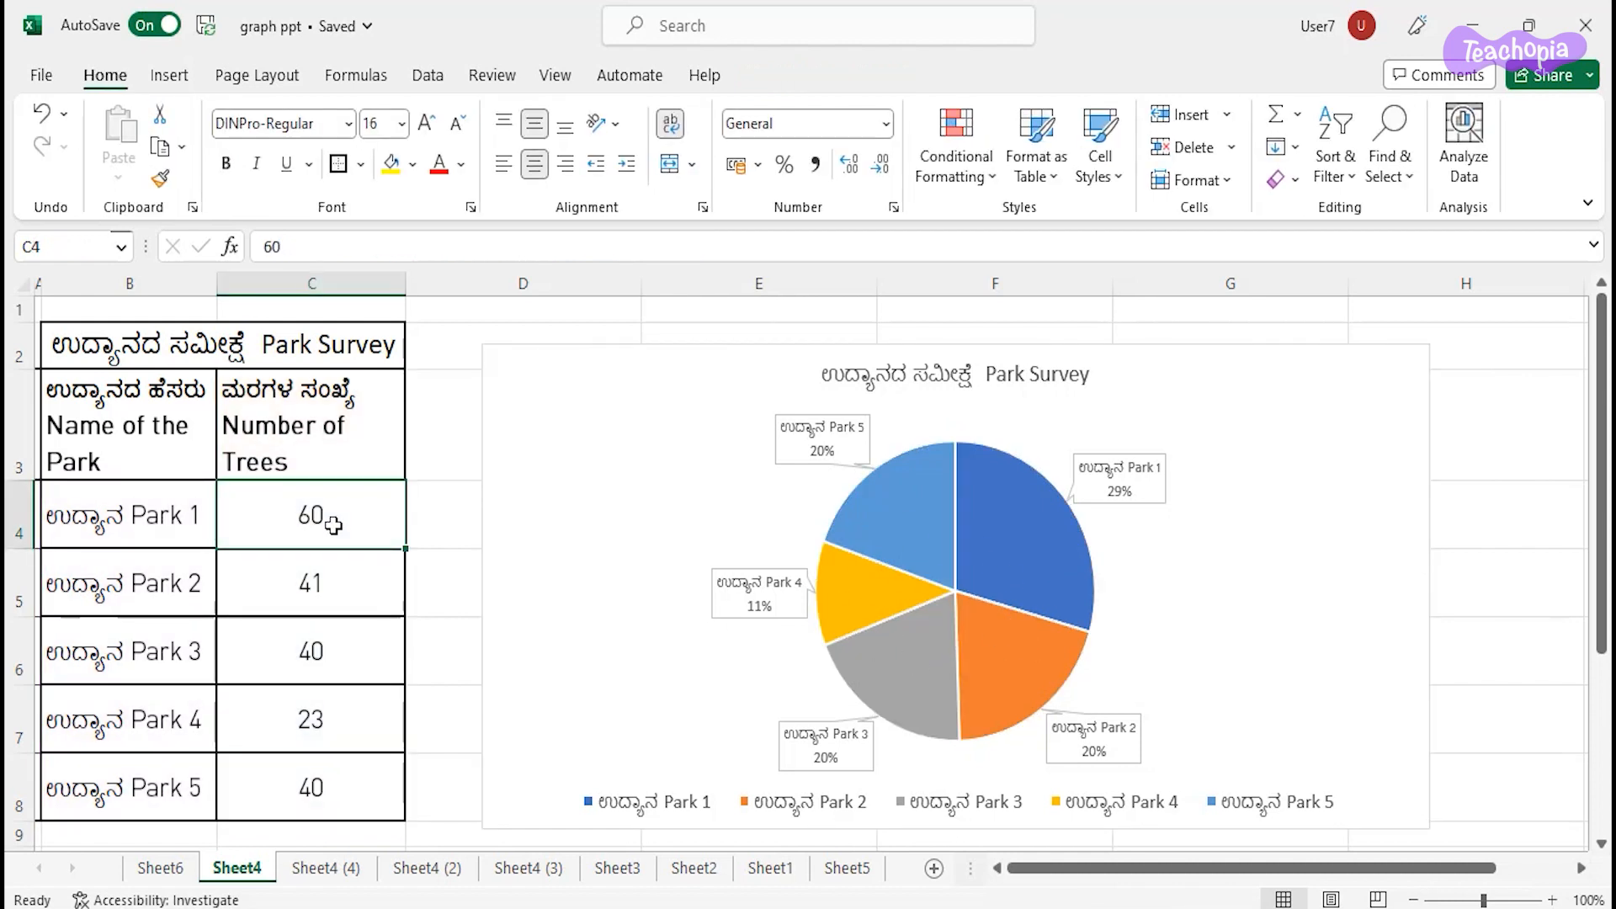
text(100)
key(Return)
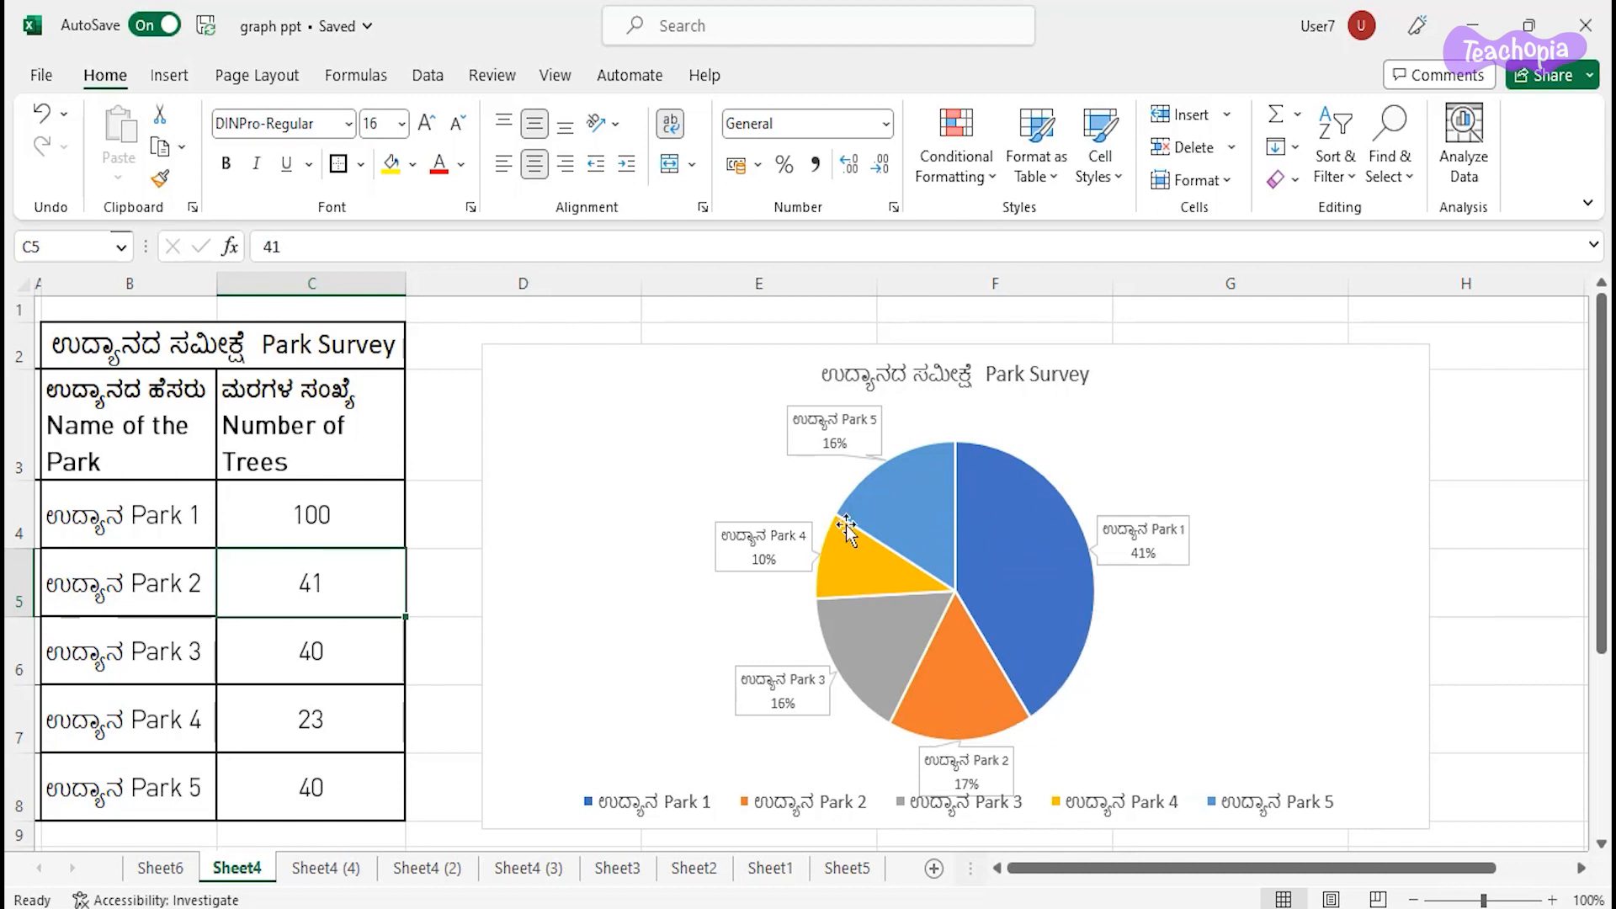
- Examine the value and percentage of the individual slices in the updated pie chart
mouse_move(1030, 686)
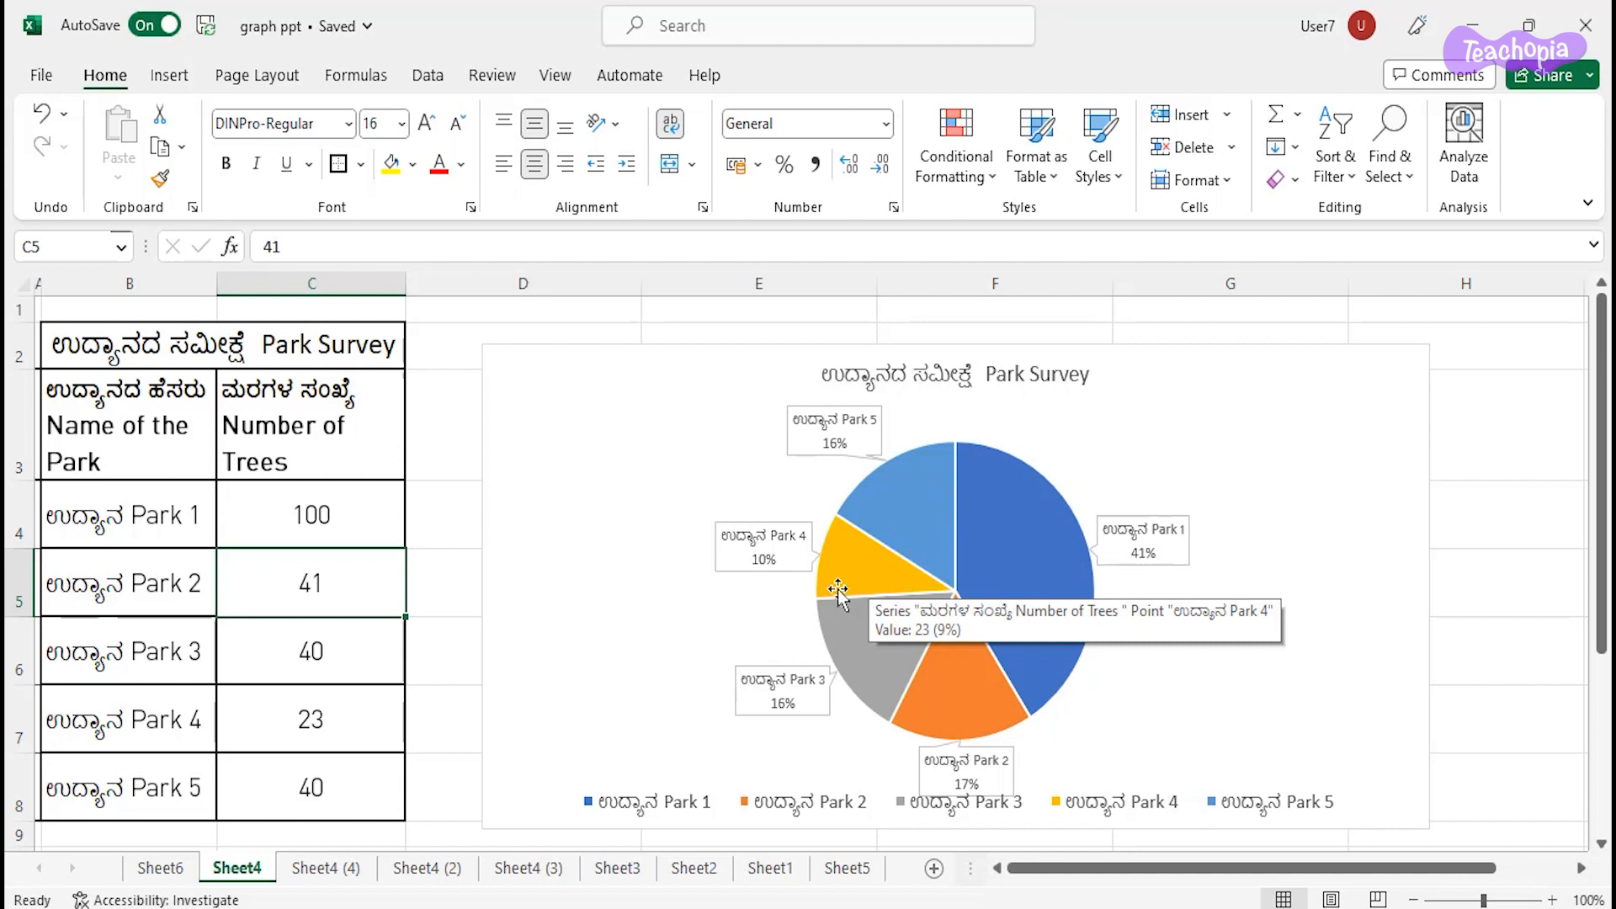
mouse_move(964, 585)
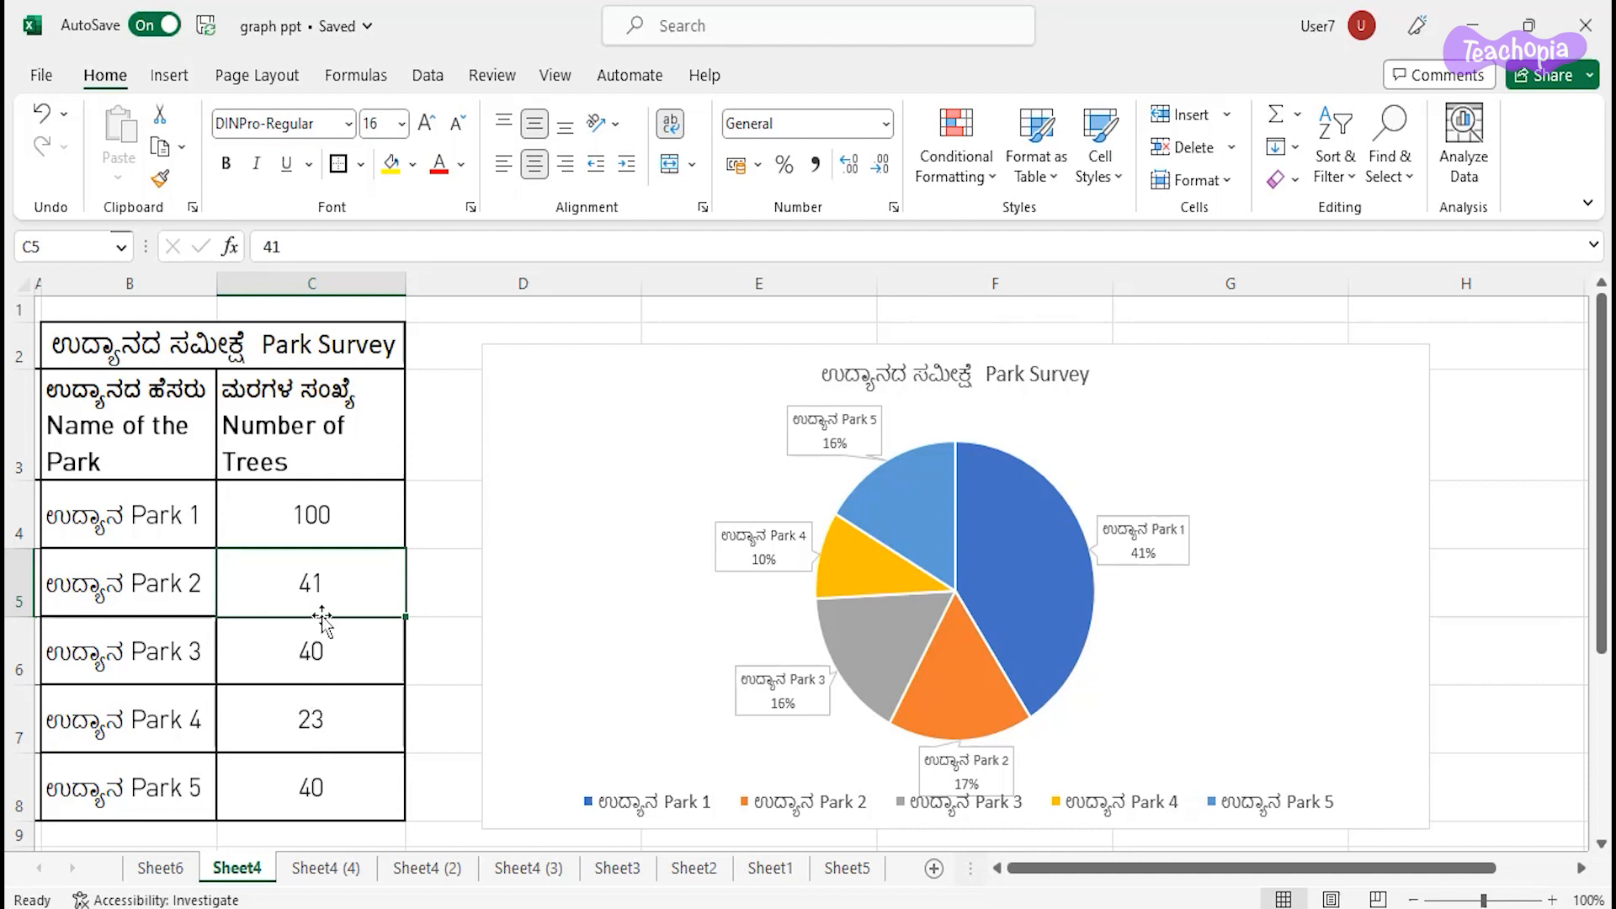
mouse_move(927, 523)
mouse_move(980, 645)
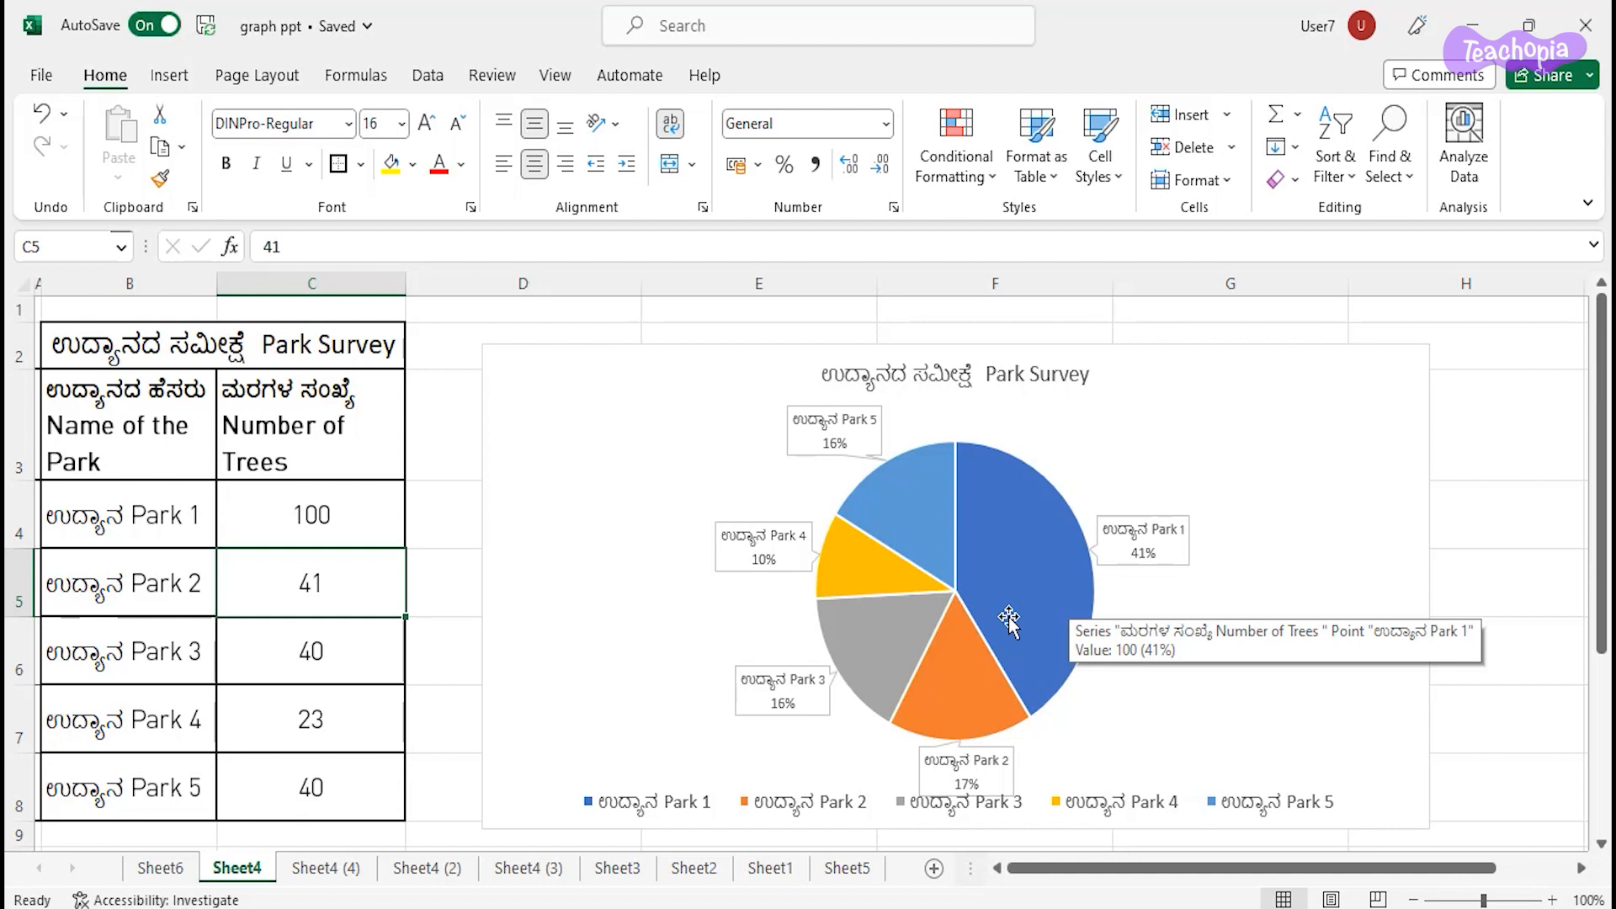
mouse_move(864, 671)
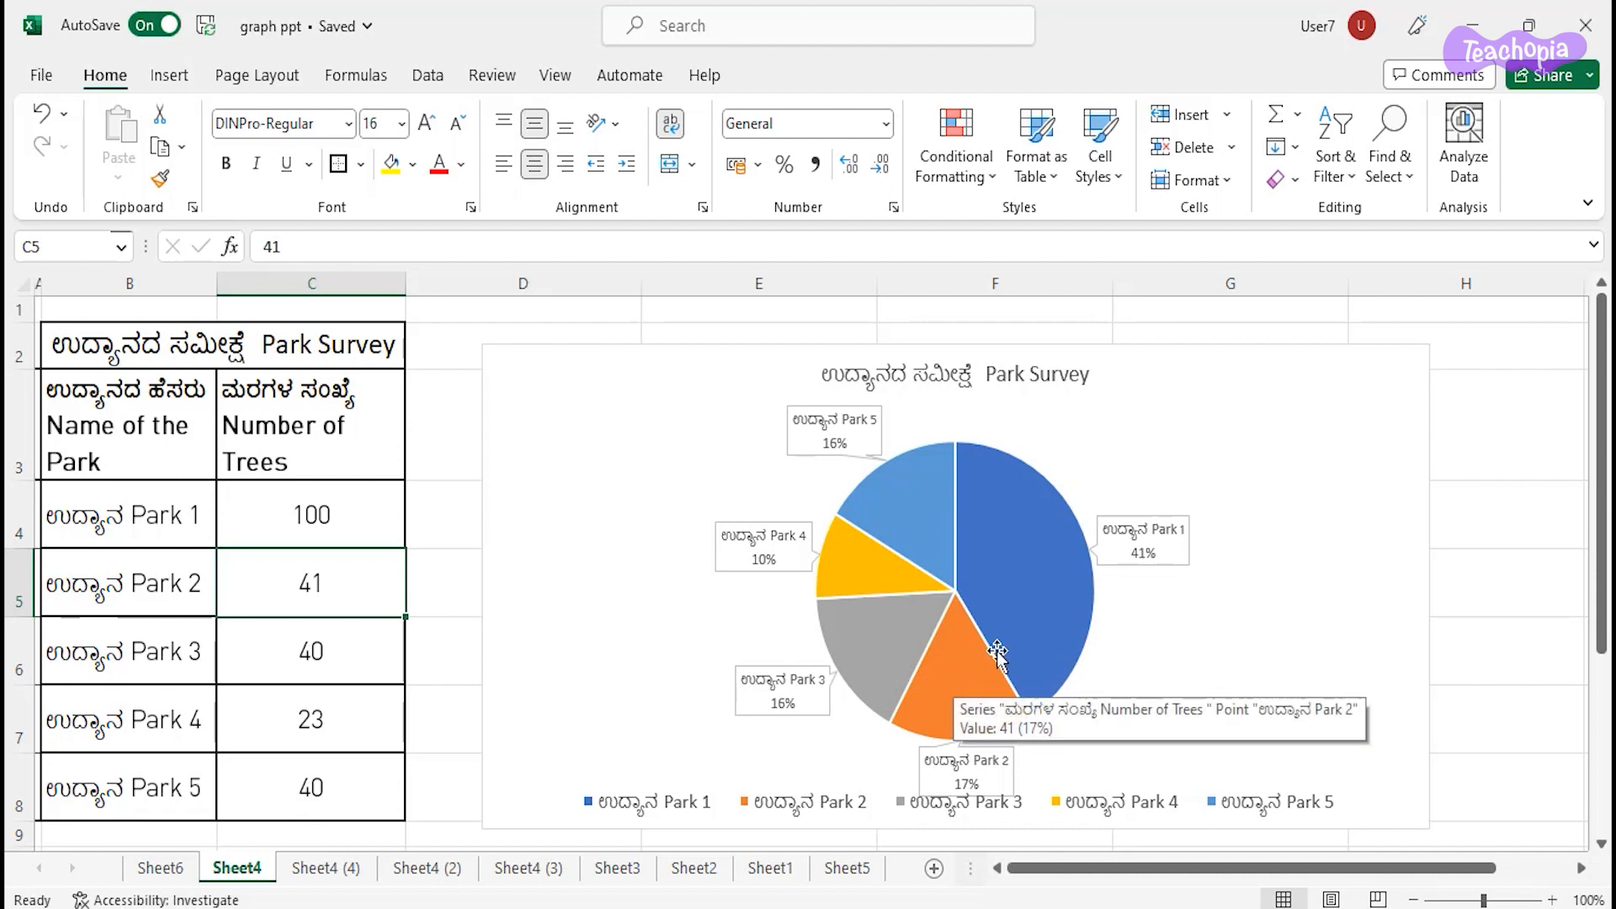
- Insert a 2-D line chart from B3:C8 and enlarge it over the pie chart beside the table
drag(138, 426, 324, 773)
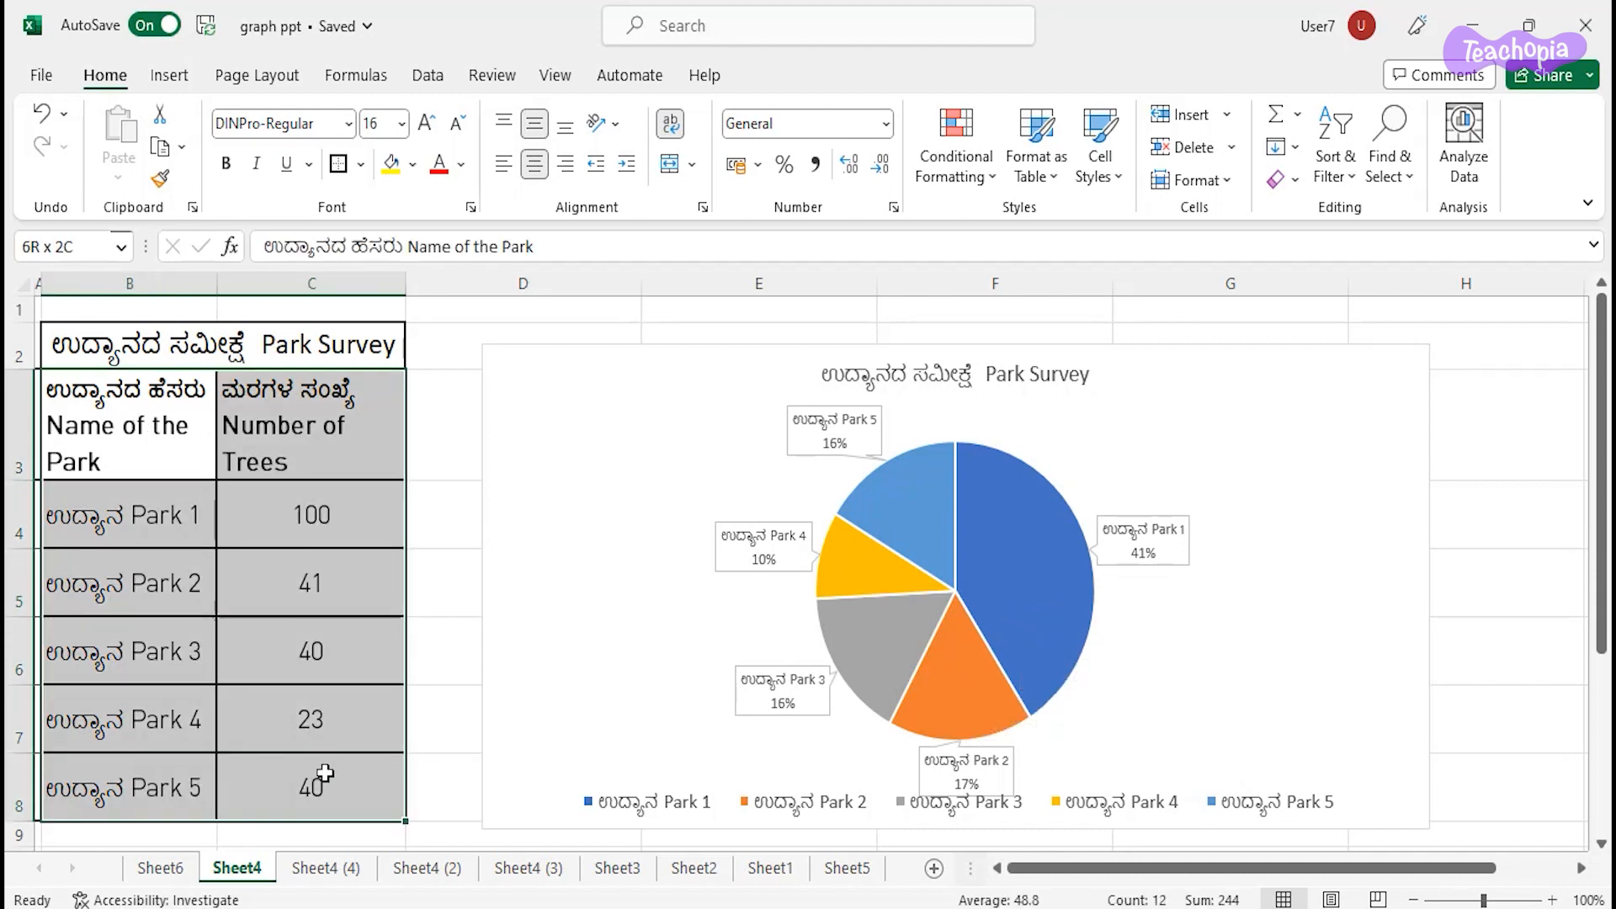
click(165, 77)
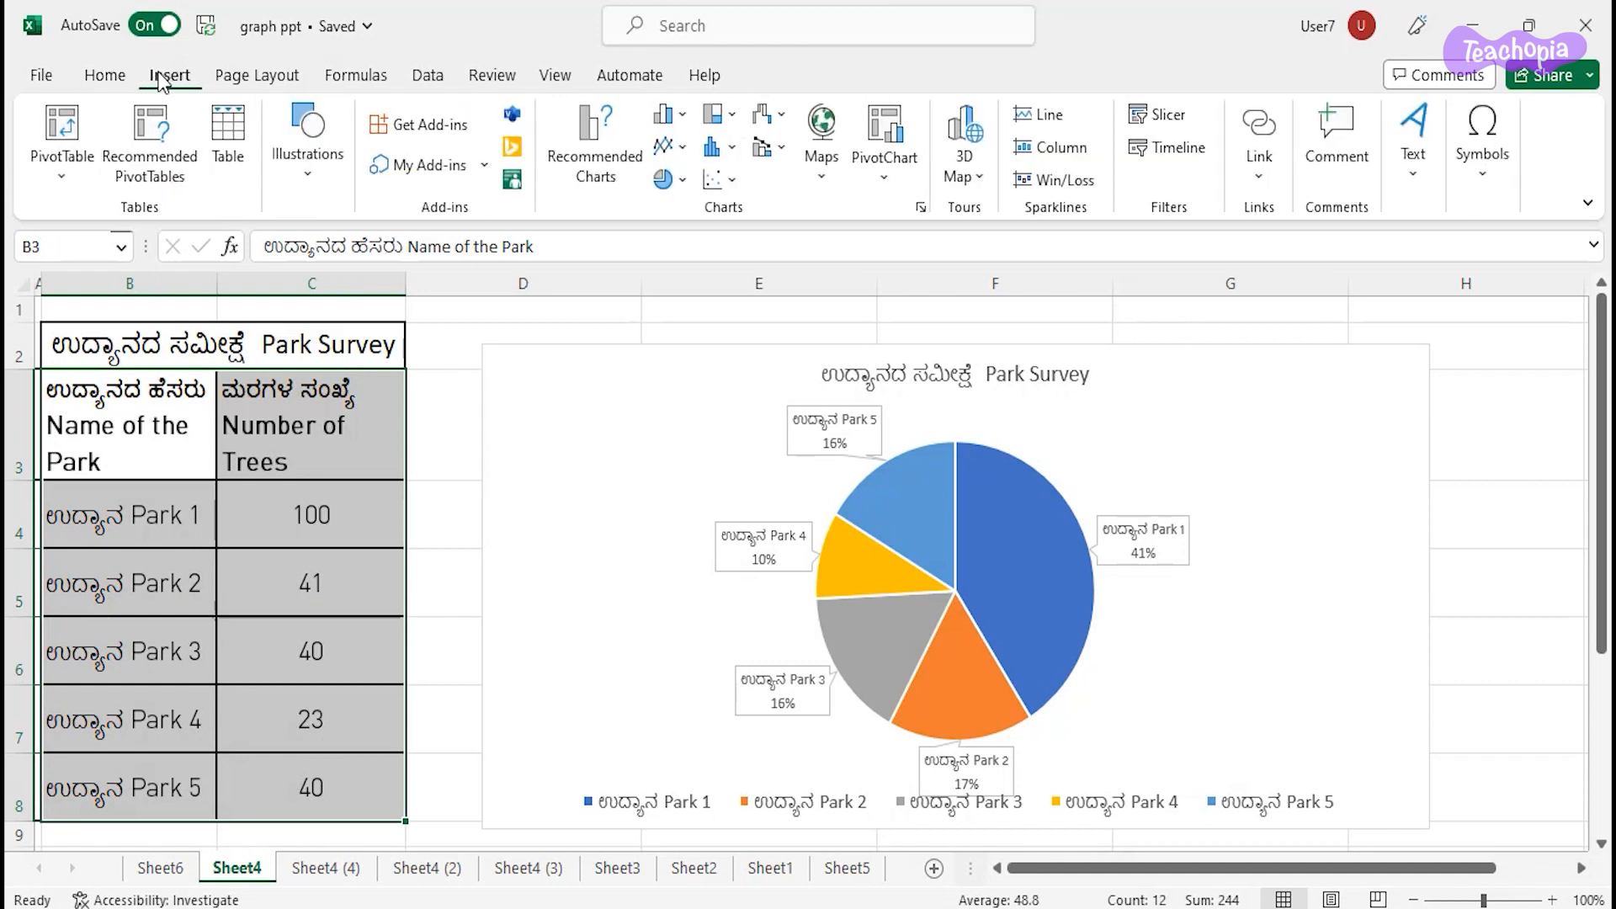
click(675, 148)
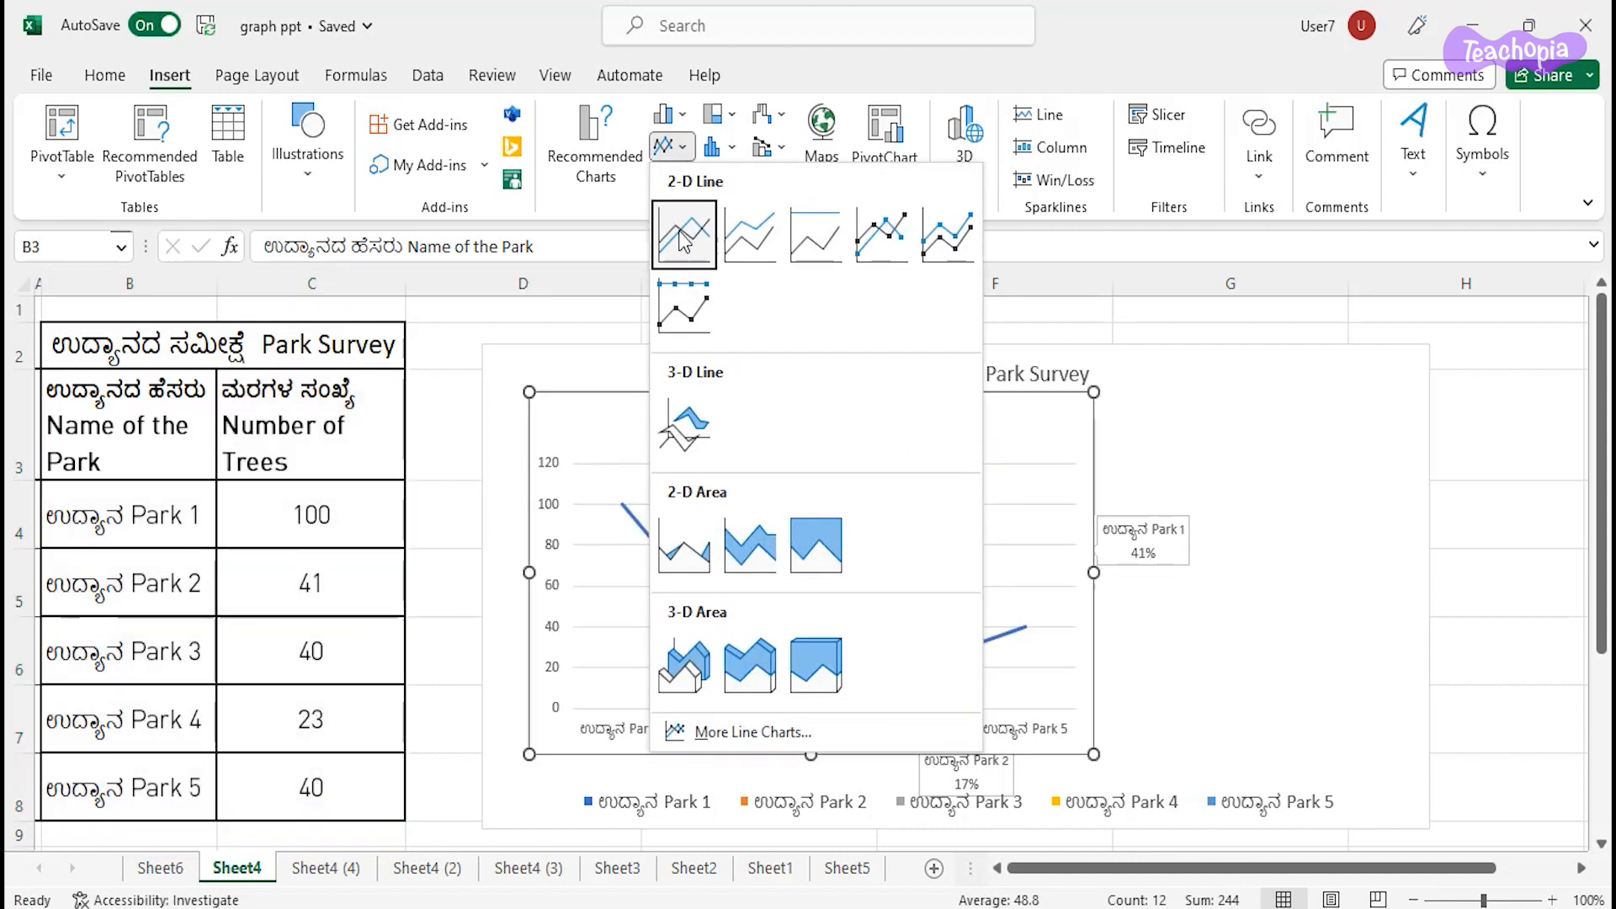
click(683, 240)
drag(924, 403, 878, 342)
drag(1049, 699, 1414, 828)
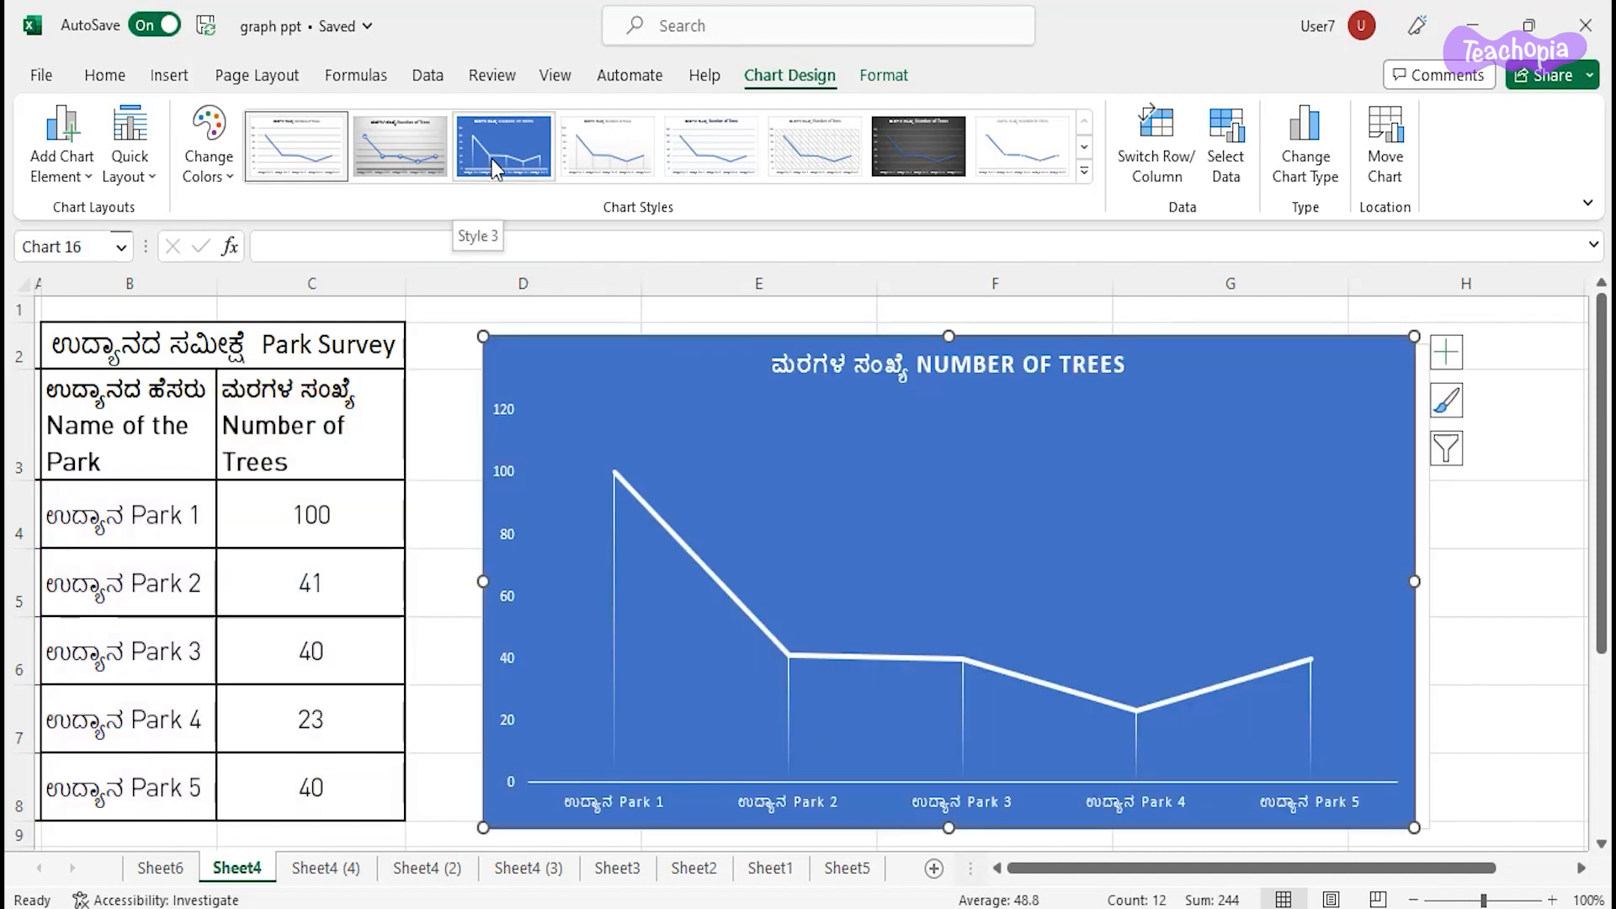
- Try Style 3 on the line chart and settle on the fourth chart style, with a light background and drop lines
click(497, 168)
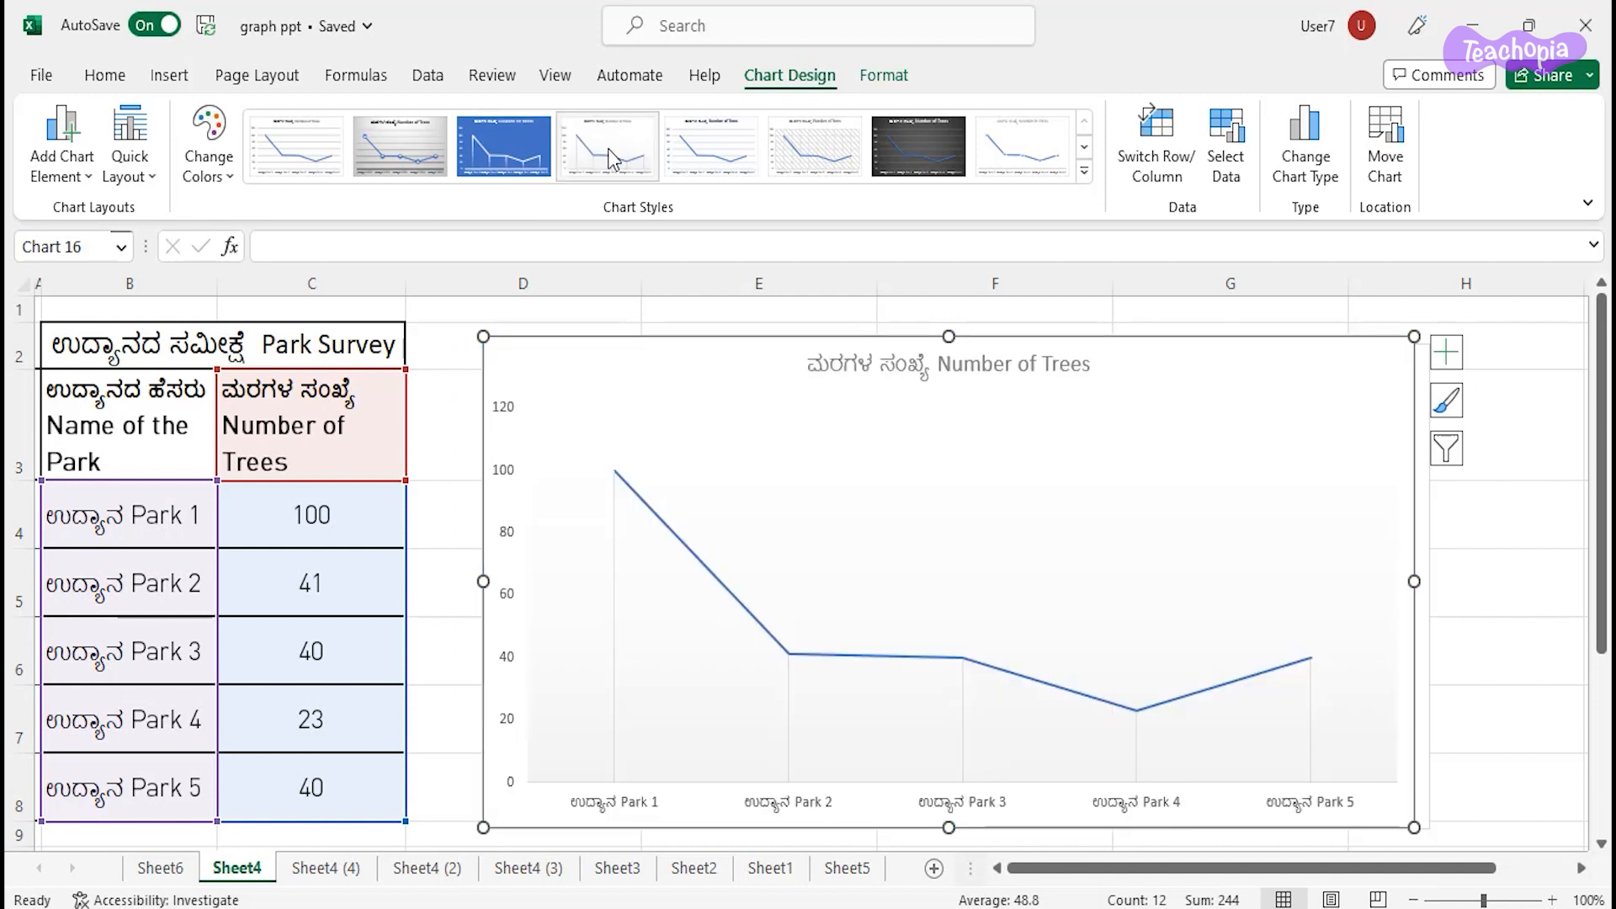
click(578, 174)
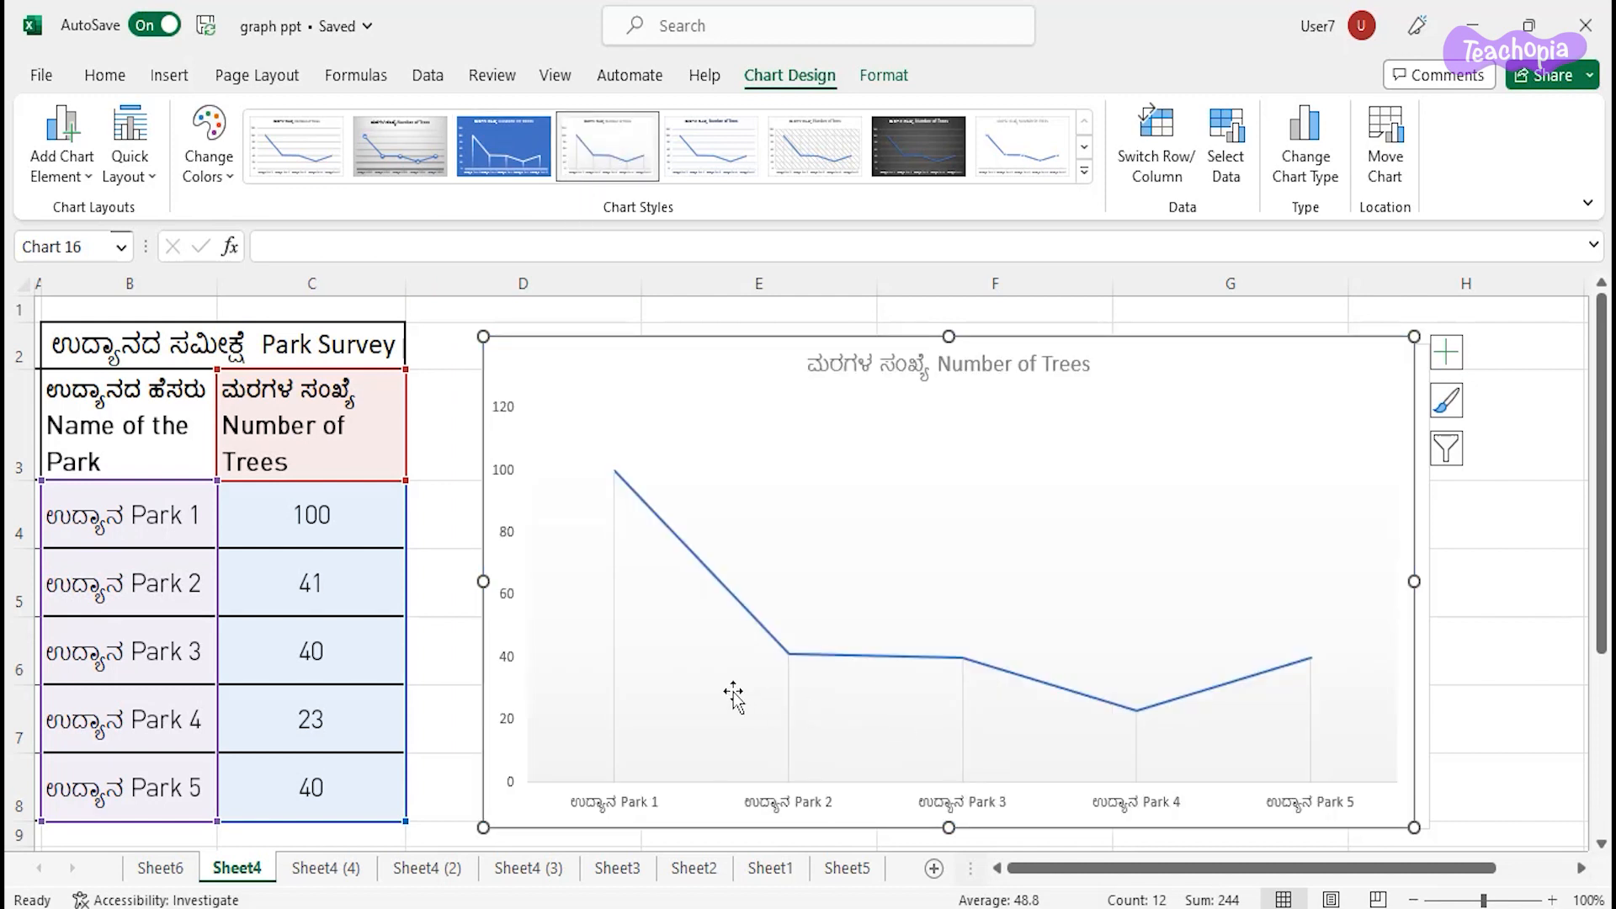